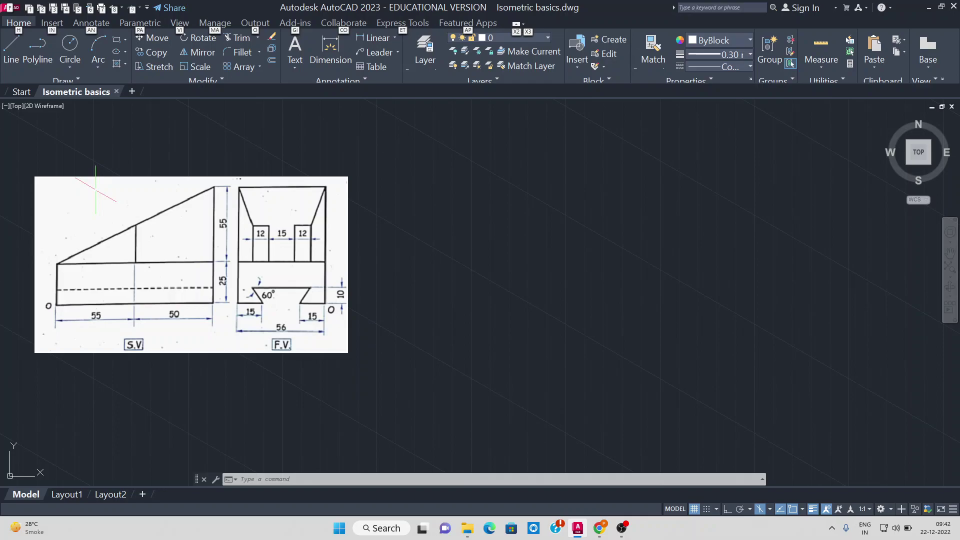
Turn on ortho mode and draw a vertical line 25 units upward as the front face's near edge.
{"action": "type", "text": "l"}
{"action": "key", "text": "Return"}
{"action": "left_click", "coordinate": [731, 67]}
{"action": "left_click", "coordinate": [728, 67]}
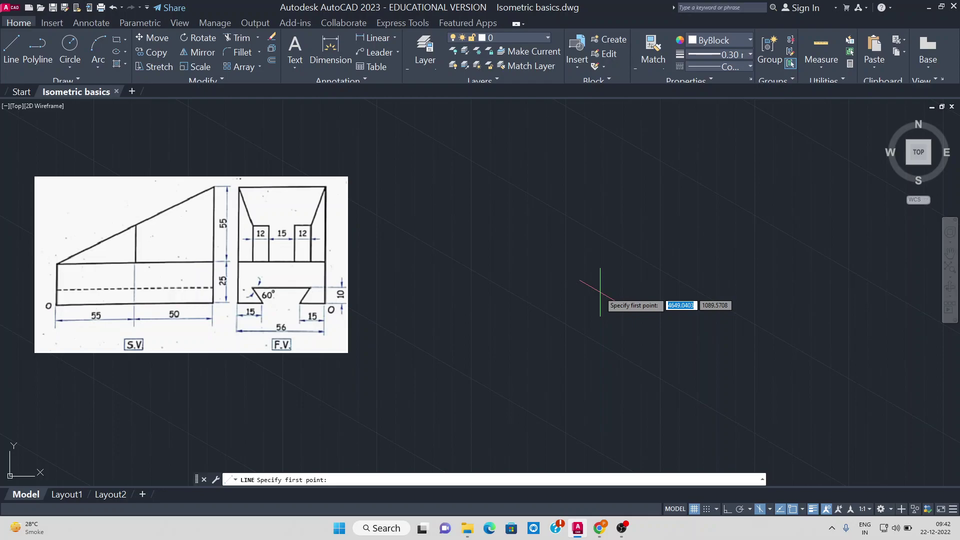
{"action": "left_click", "coordinate": [560, 357]}
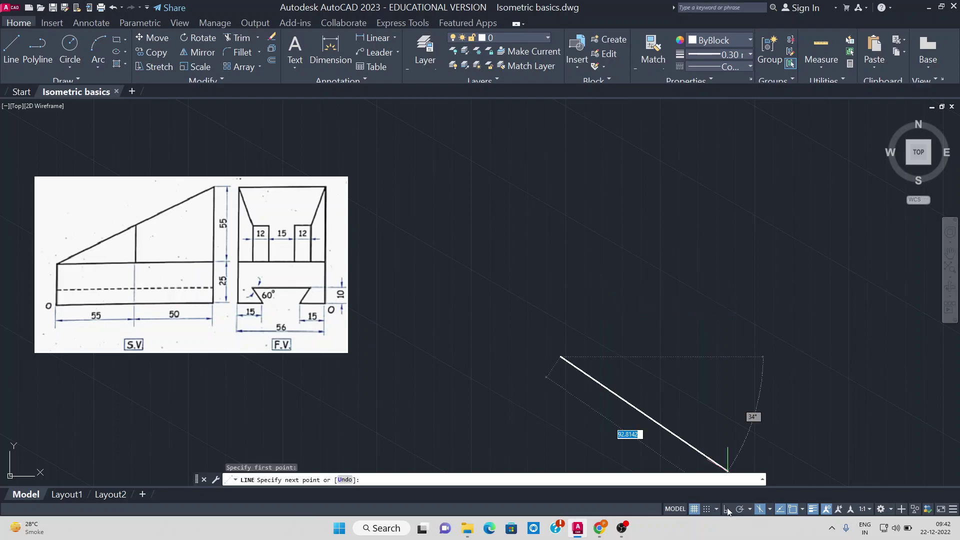
{"action": "left_click", "coordinate": [727, 509]}
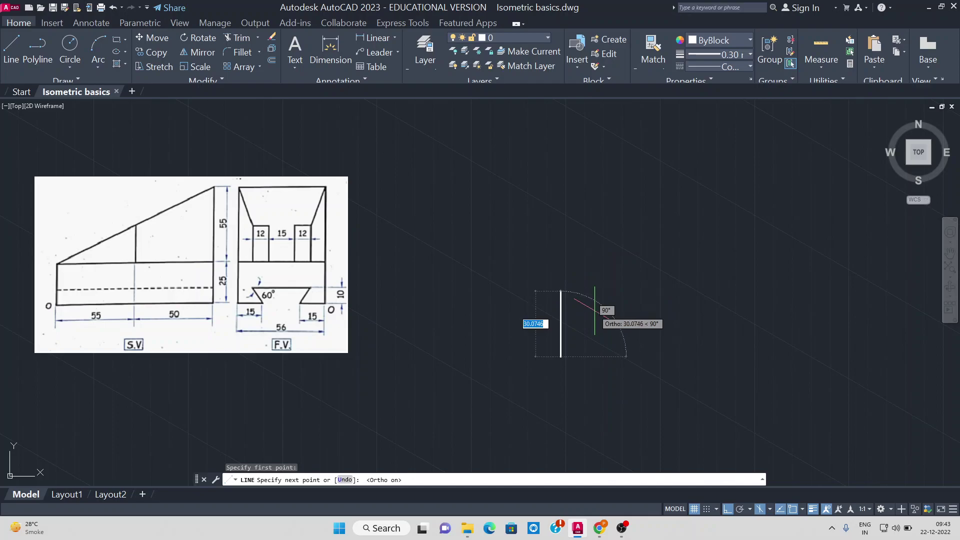
{"action": "type", "text": "25"}
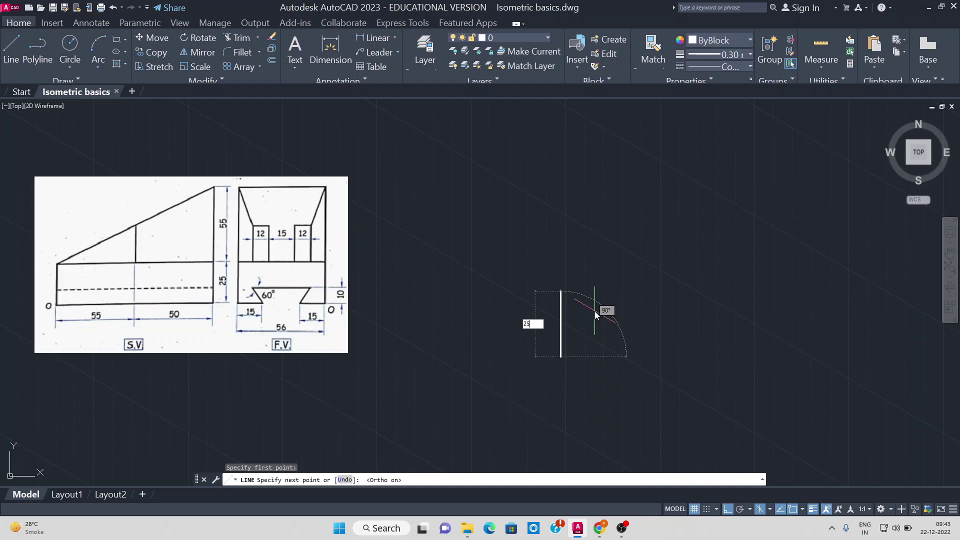
{"action": "key", "text": "Return"}
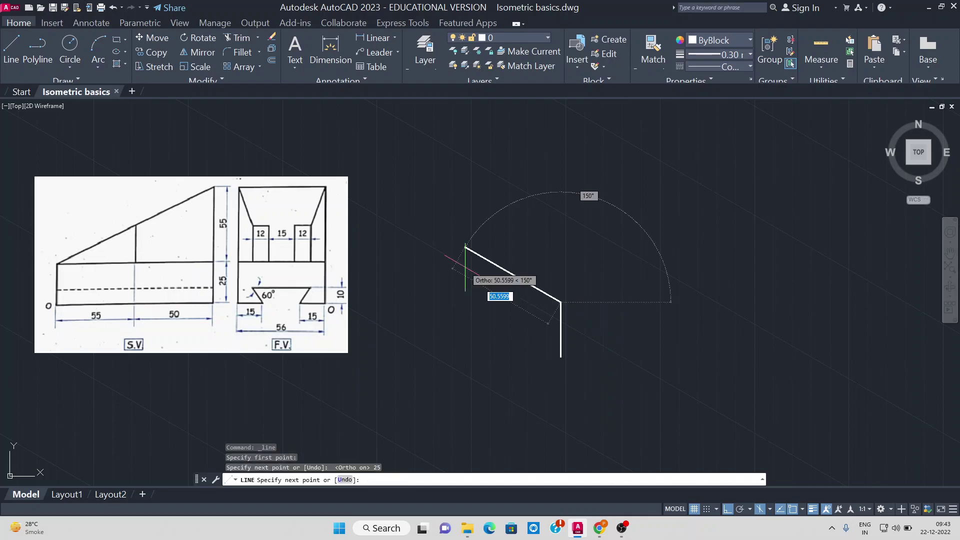
Continue the outline 56 units along the 150° isometric axis for the top edge, and 25 units downward for the far edge.
{"action": "type", "text": "56"}
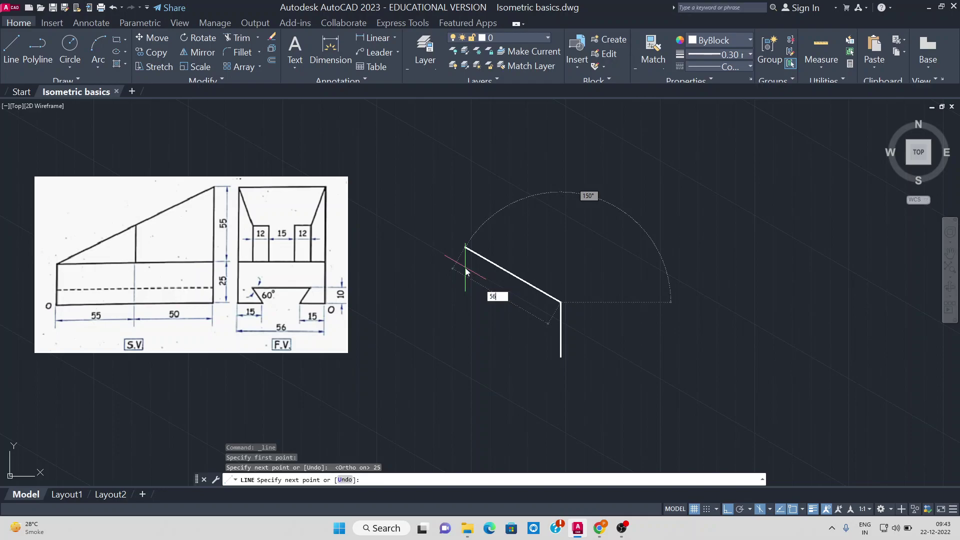
{"action": "key", "text": "Return"}
{"action": "type", "text": "25"}
{"action": "key", "text": "Return"}
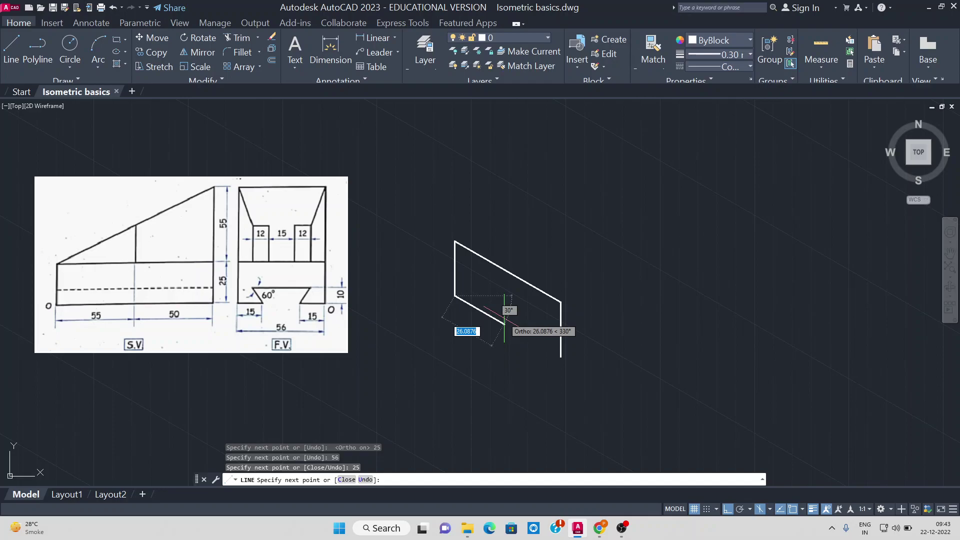
Add segments of 15, 26 and 15 units along the front face's bottom edge and end the line.
{"action": "type", "text": "15"}
{"action": "key", "text": "Return"}
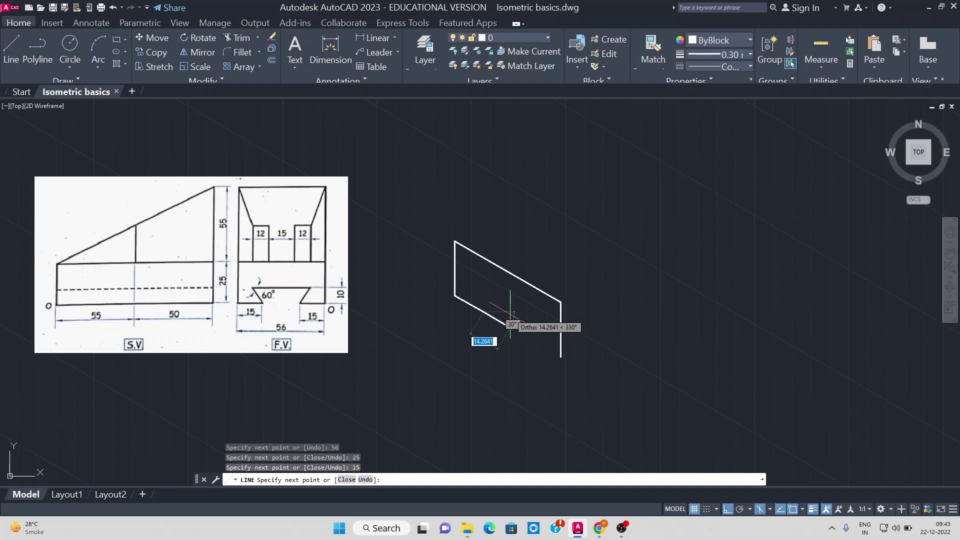
{"action": "type", "text": "26"}
{"action": "key", "text": "Return"}
{"action": "type", "text": "15"}
{"action": "key", "text": "Return"}
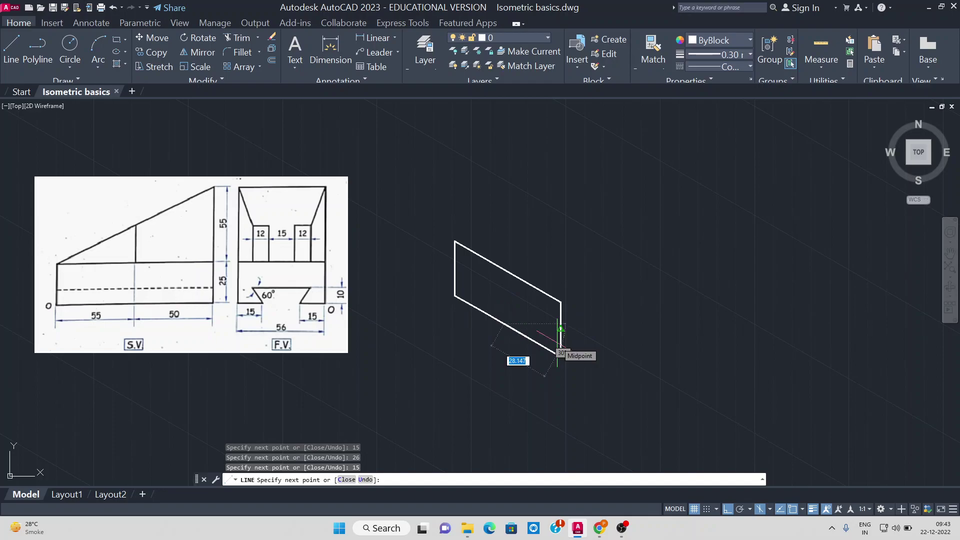
{"action": "key", "text": "Escape"}
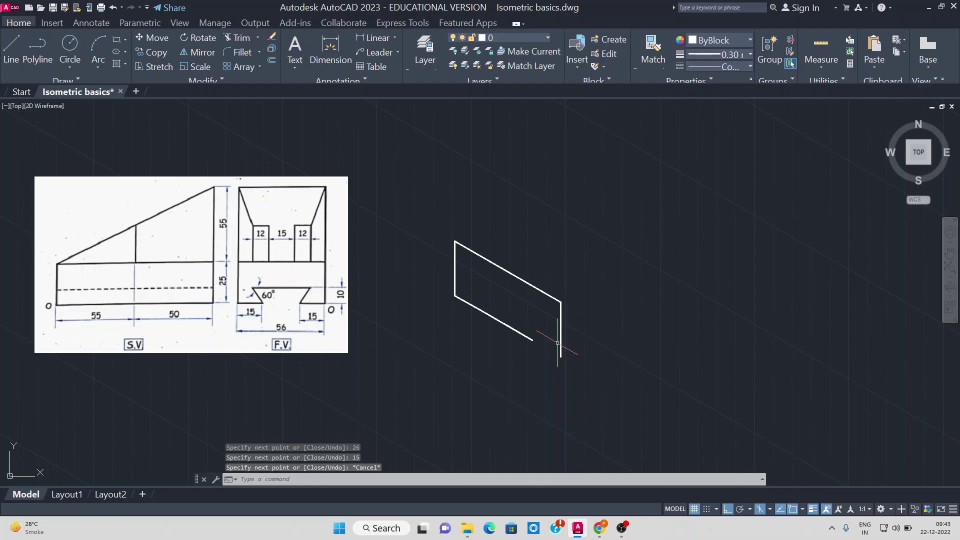
Close the front face with a line from the bottom edge's open end to the near lower corner.
{"action": "key", "text": "space"}
{"action": "left_click", "coordinate": [532, 340]}
{"action": "left_click", "coordinate": [560, 355]}
{"action": "key", "text": "Return"}
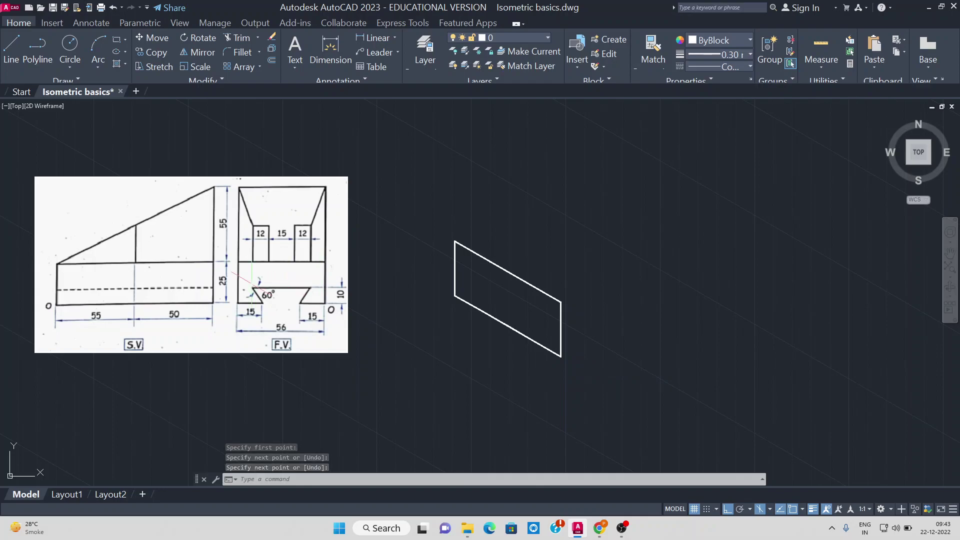
From the near lower corner, draw the side face's bottom edge at 30° in Isoplane Top as segments of 55 and 50 units.
{"action": "key", "text": "Return"}
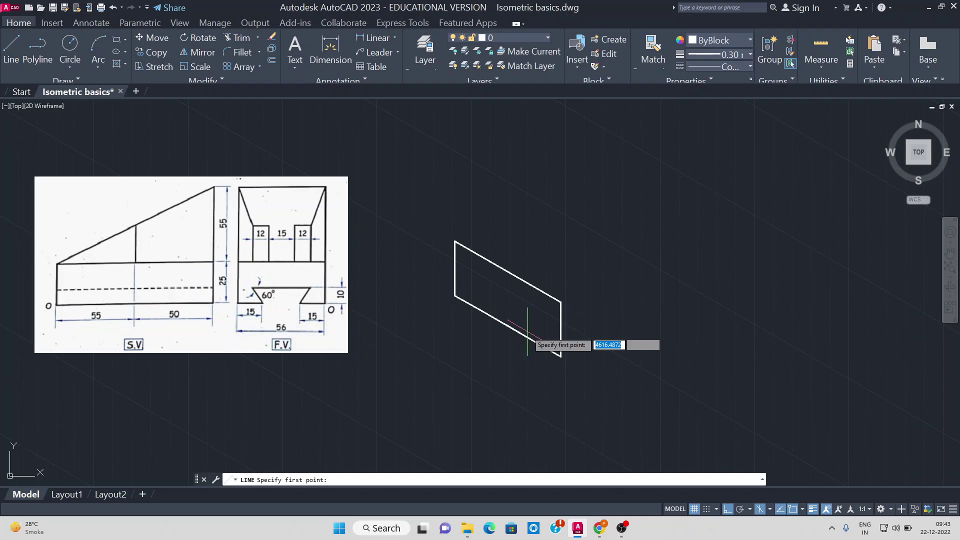
{"action": "middle_click_drag", "start_coordinate": [528, 331], "coordinate": [526, 350]}
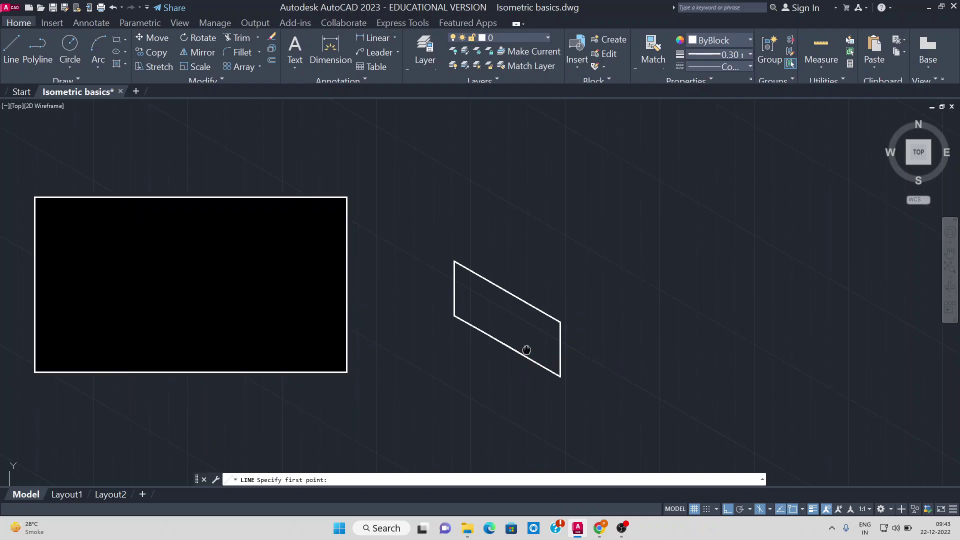
{"action": "scroll", "coordinate": [547, 292], "scroll_direction": "up", "scroll_amount": 2}
{"action": "middle_click_drag", "start_coordinate": [285, 320], "coordinate": [456, 326]}
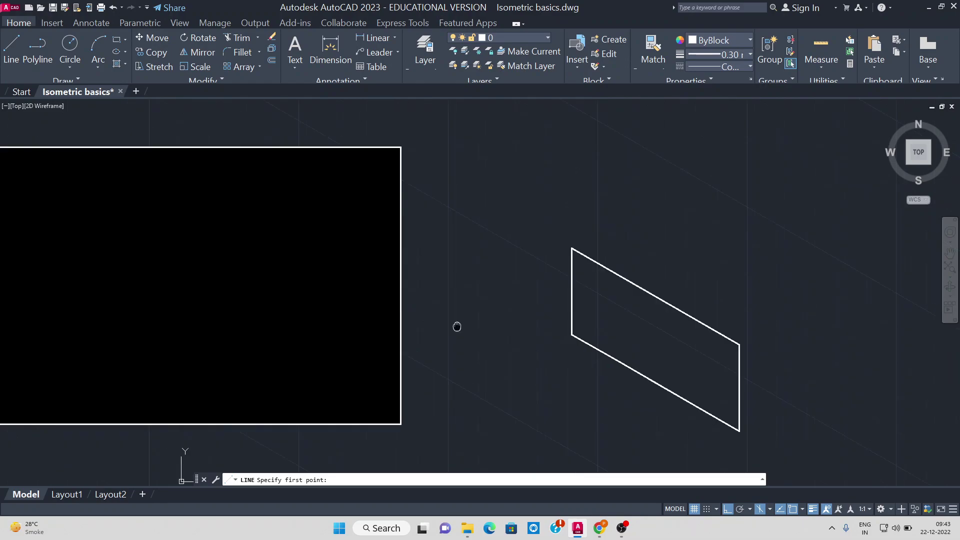
{"action": "scroll", "coordinate": [455, 325], "scroll_direction": "down", "scroll_amount": 2}
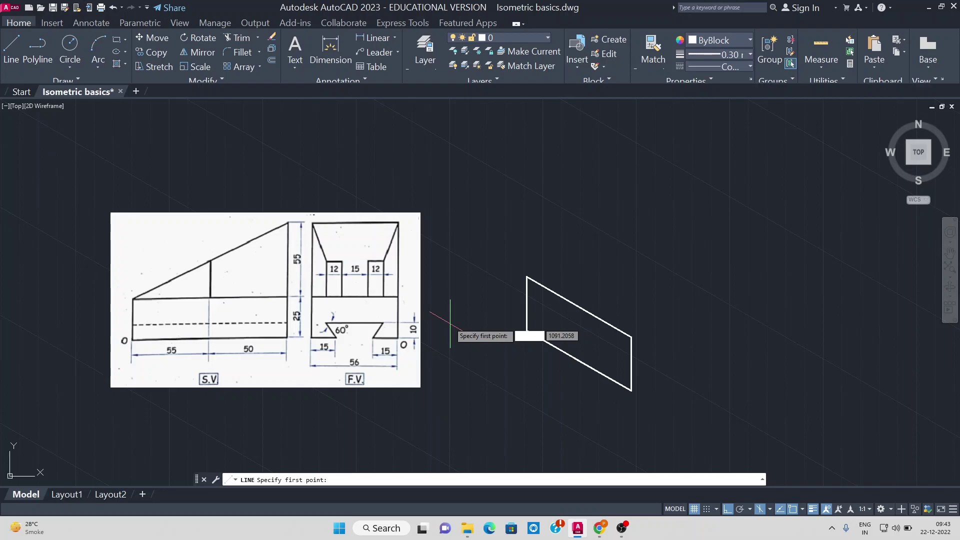
{"action": "middle_click_drag", "start_coordinate": [450, 323], "coordinate": [371, 330]}
{"action": "left_click", "coordinate": [552, 397]}
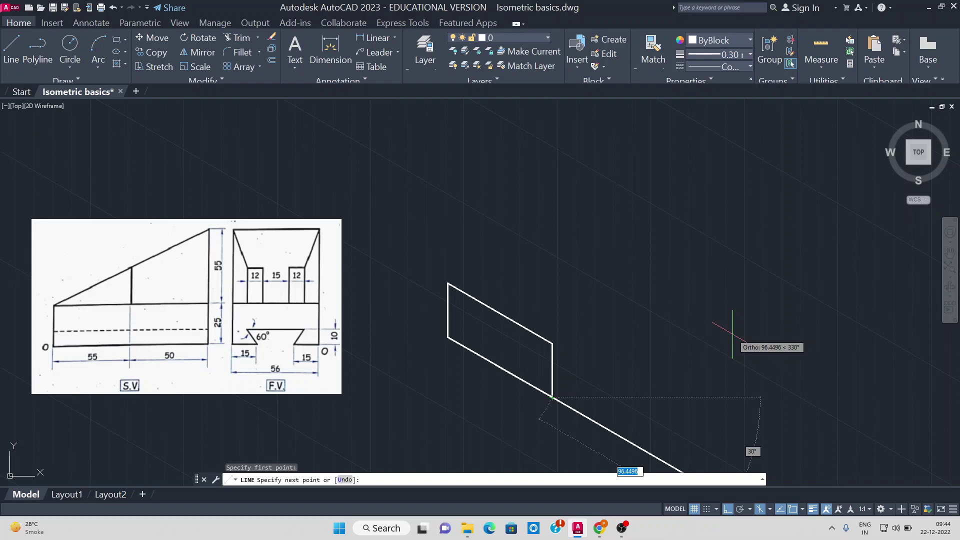
{"action": "key", "text": "F5"}
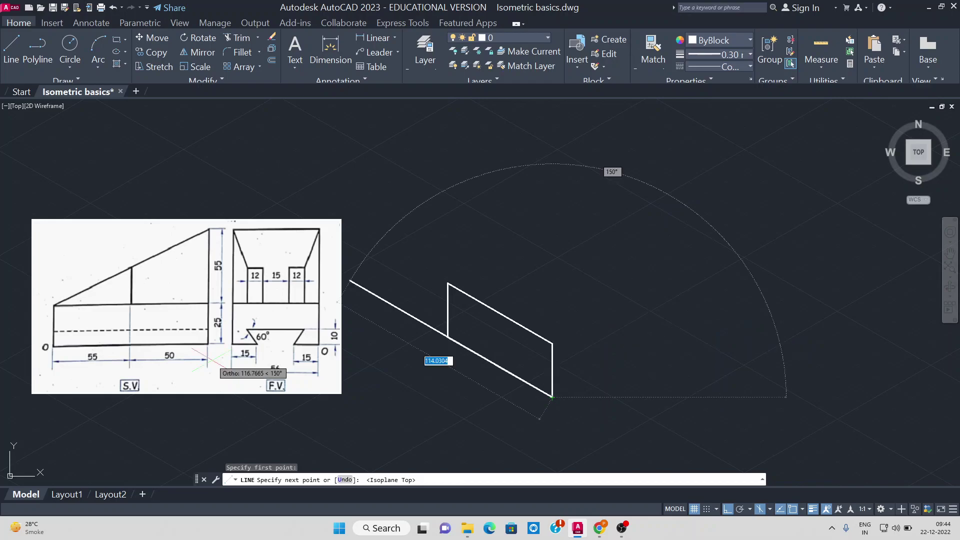
{"action": "type", "text": "1"}
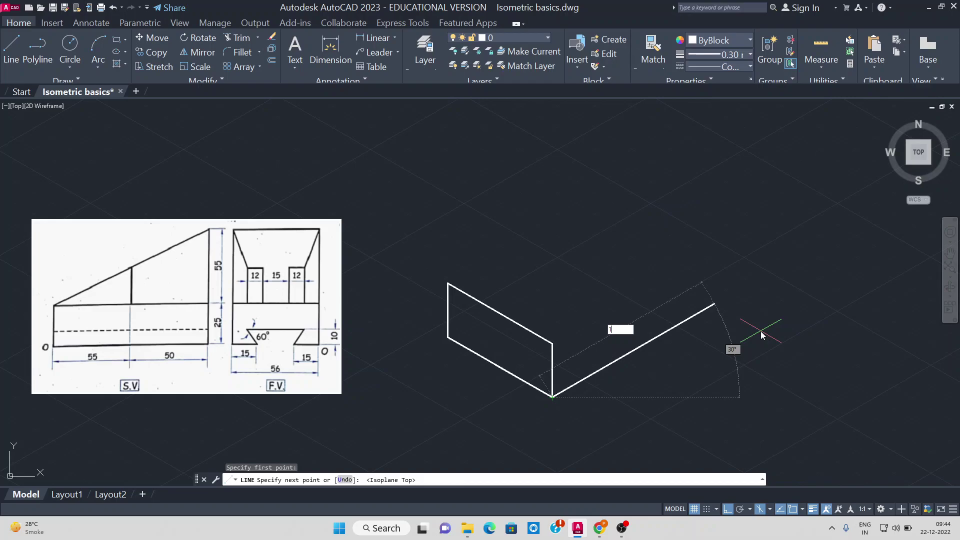
{"action": "key", "text": "BackSpace"}
{"action": "type", "text": "5"}
{"action": "key", "text": "Tab"}
{"action": "key", "text": "Return"}
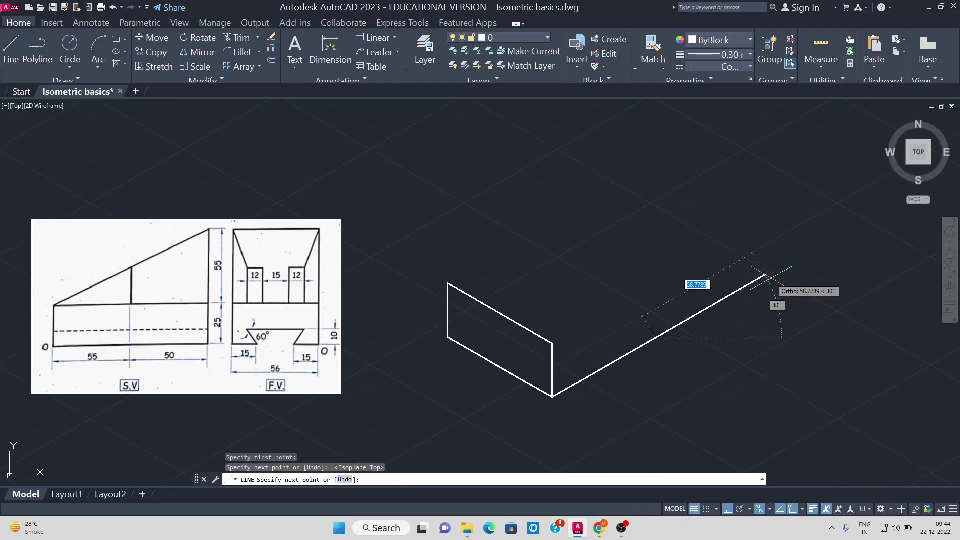
{"action": "type", "text": "5"}
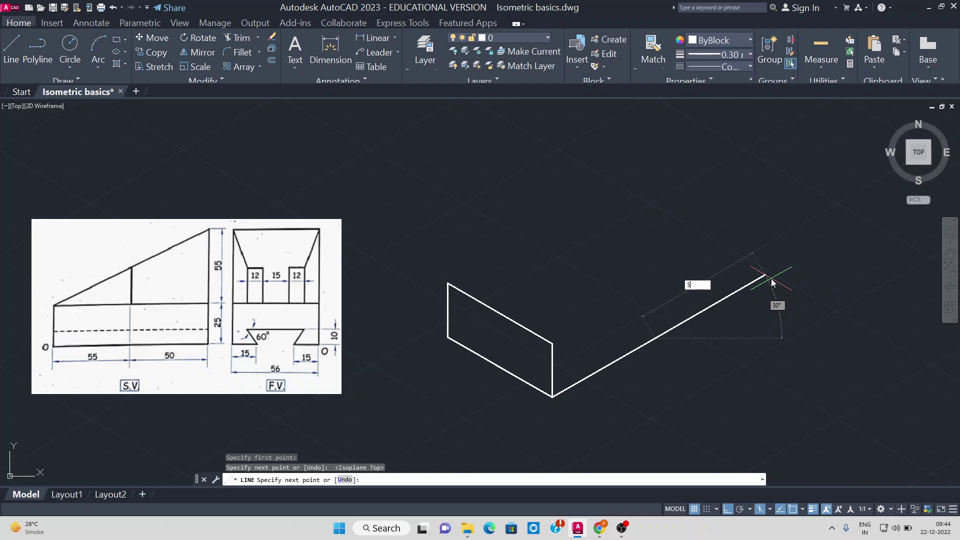
{"action": "type", "text": "0"}
{"action": "key", "text": "Return"}
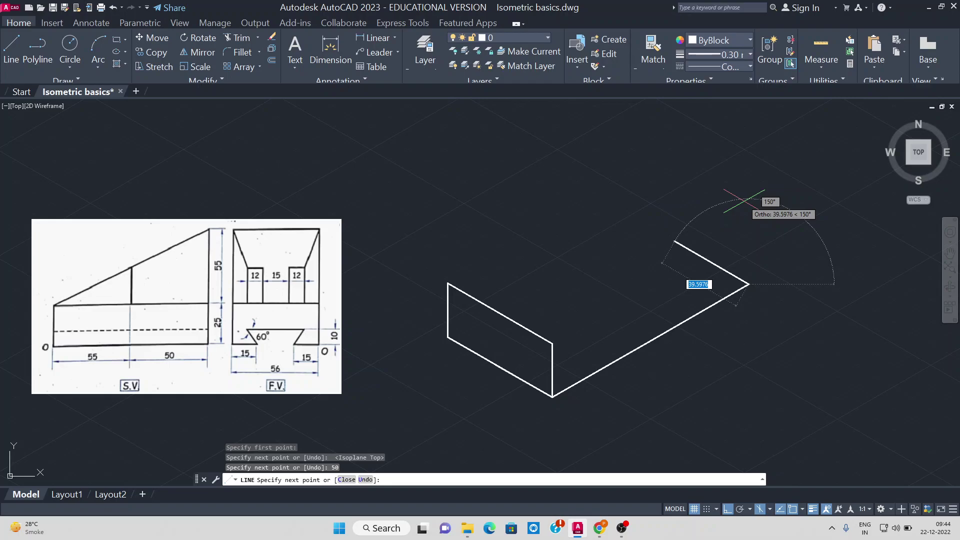
Switch to Isoplane Right, draw the rear edge 25 units upward, and run the top edge back to the front face's near upper corner.
{"action": "key", "text": "F5"}
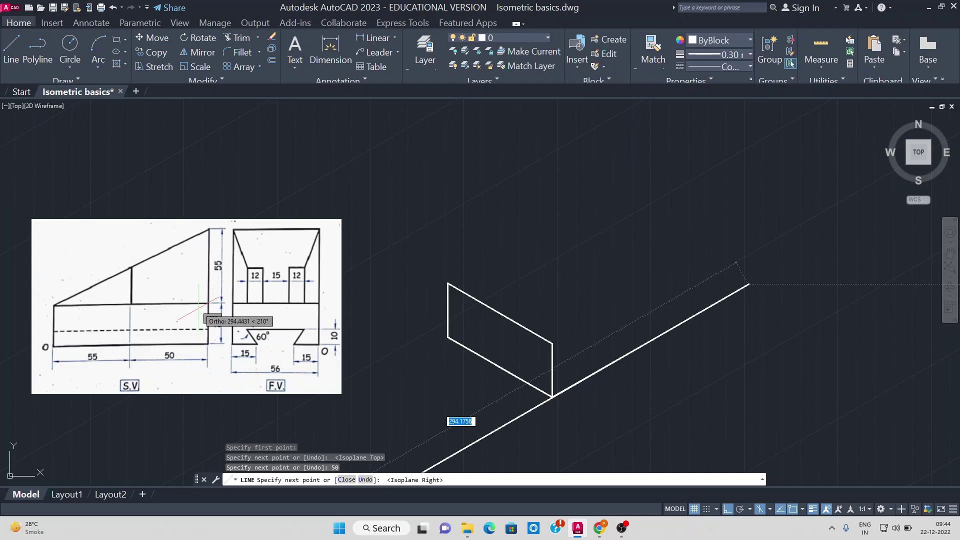
{"action": "type", "text": "25"}
{"action": "key", "text": "Return"}
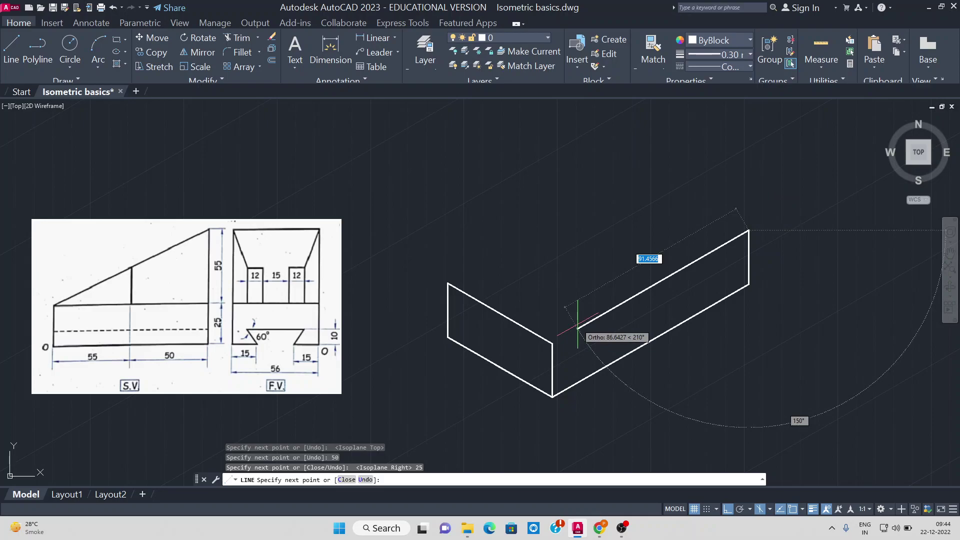
{"action": "left_click", "coordinate": [552, 343]}
{"action": "key", "text": "Return"}
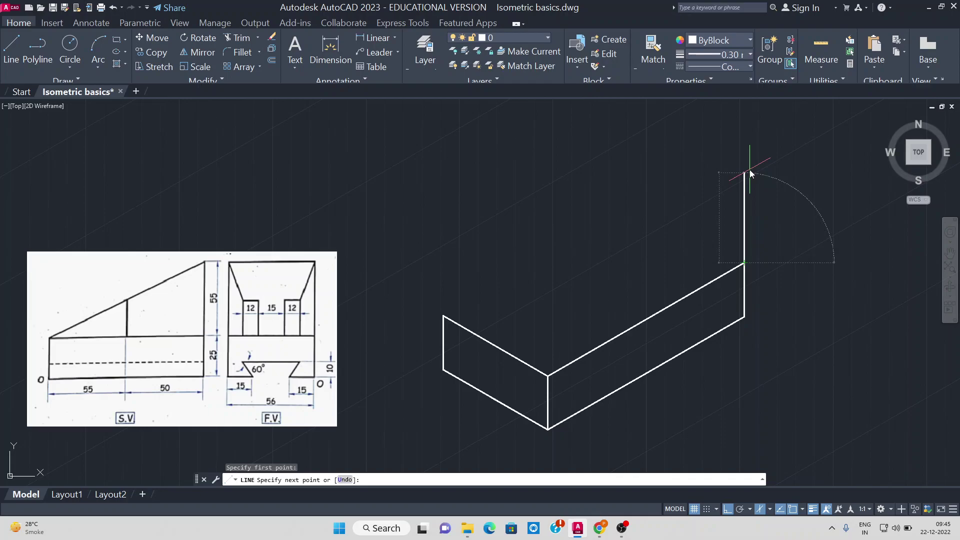
Draw a vertical line 55 units upward from the rear upper corner of the side face.
{"action": "type", "text": "55"}
{"action": "key", "text": "Return"}
{"action": "key", "text": "Escape"}
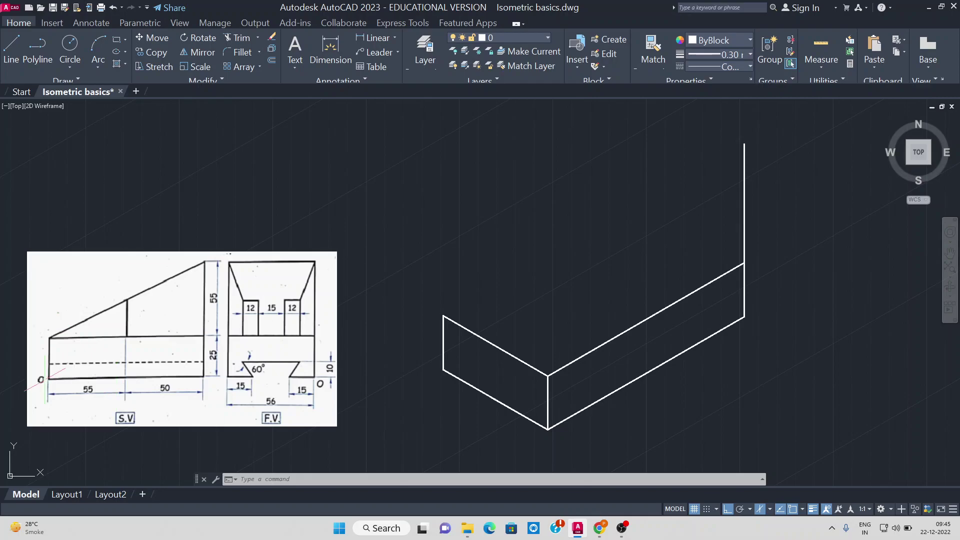
Set the lineweight to 0.09 mm and draw a sloping line between the tall rear edge's top and the front face's near upper corner.
{"action": "left_click", "coordinate": [747, 55]}
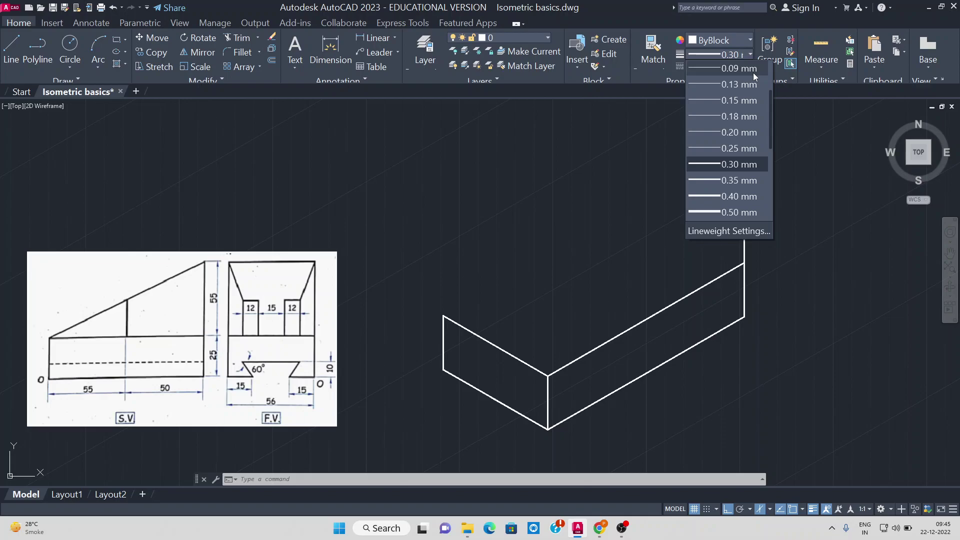
{"action": "left_click", "coordinate": [752, 70]}
{"action": "key", "text": "Return"}
Copy the sloping line from the near upper corner to the front face's far upper corner, and join the two upper ends with a line.
{"action": "left_click", "coordinate": [657, 246]}
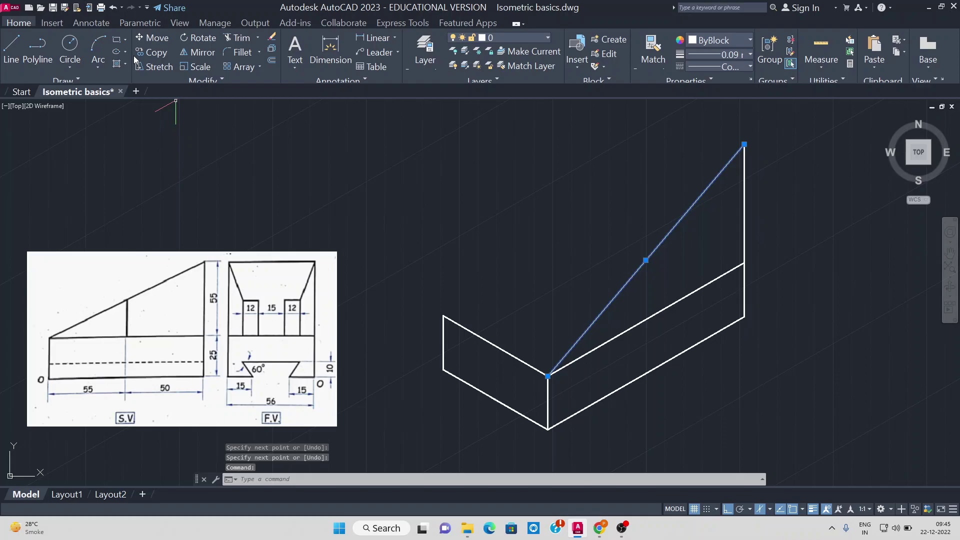
{"action": "left_click", "coordinate": [150, 52]}
{"action": "left_click", "coordinate": [548, 375]}
{"action": "right_click", "coordinate": [443, 315]}
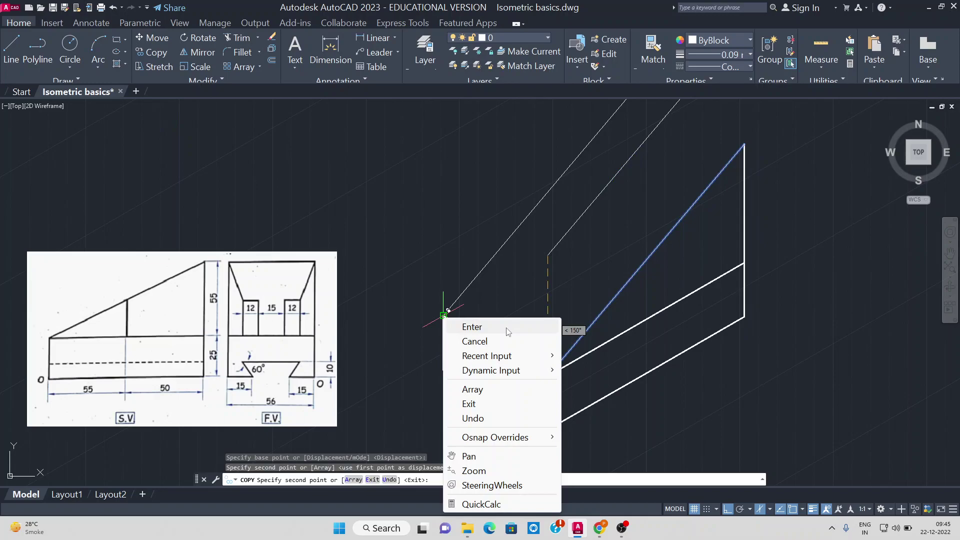
{"action": "left_click", "coordinate": [506, 326]}
{"action": "middle_click_drag", "start_coordinate": [636, 227], "coordinate": [628, 247]}
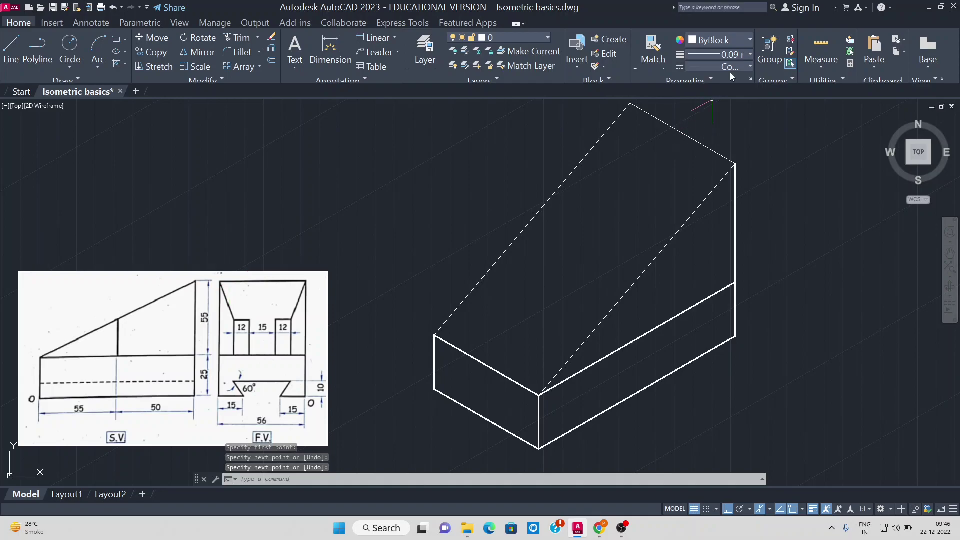
Match the properties of the tall rear vertical edge onto the top edge joining the sloping lines.
{"action": "left_click", "coordinate": [733, 261]}
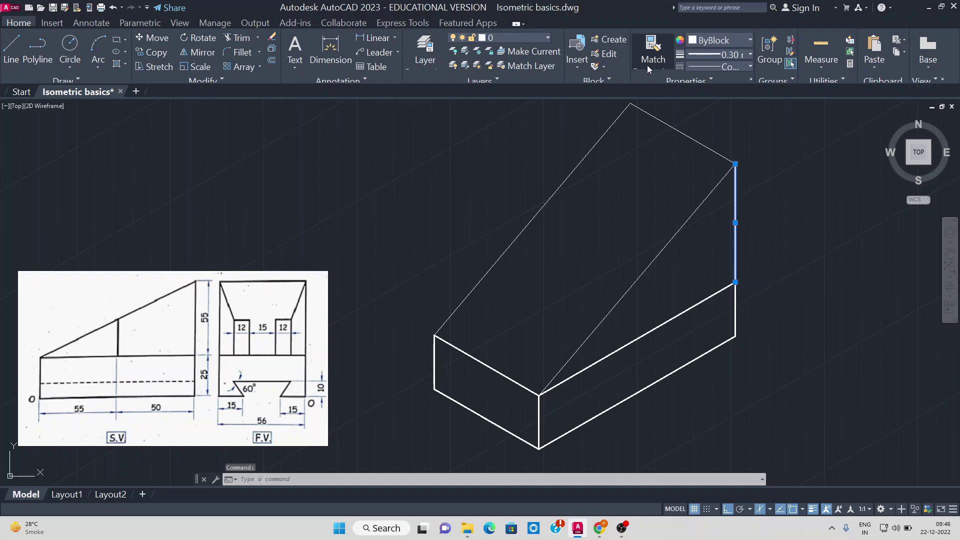
{"action": "left_click", "coordinate": [647, 64]}
{"action": "left_click", "coordinate": [694, 143]}
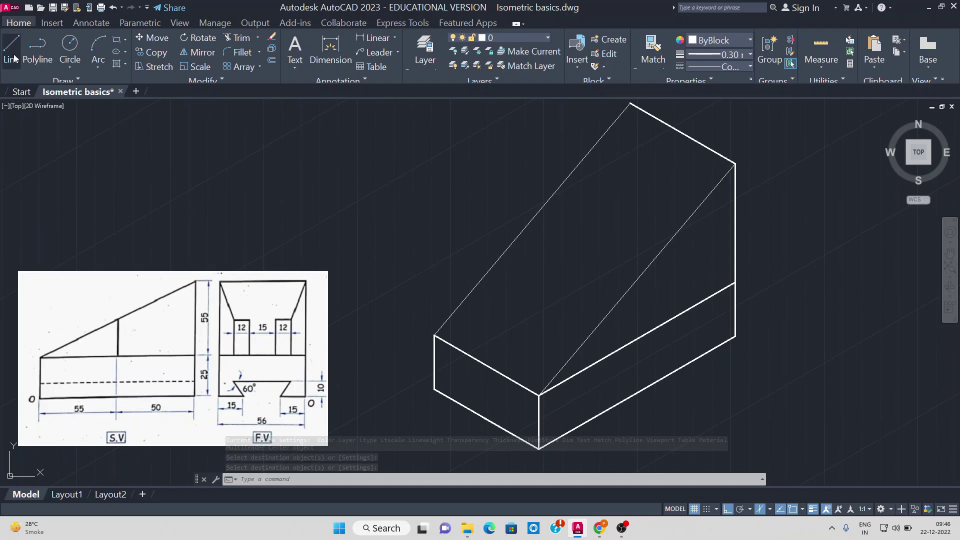
Set the lineweight to 0.09 mm and draw a vertical line from the side face's 55/50 bottom-edge division point to above the sloping line.
{"action": "left_click", "coordinate": [731, 54]}
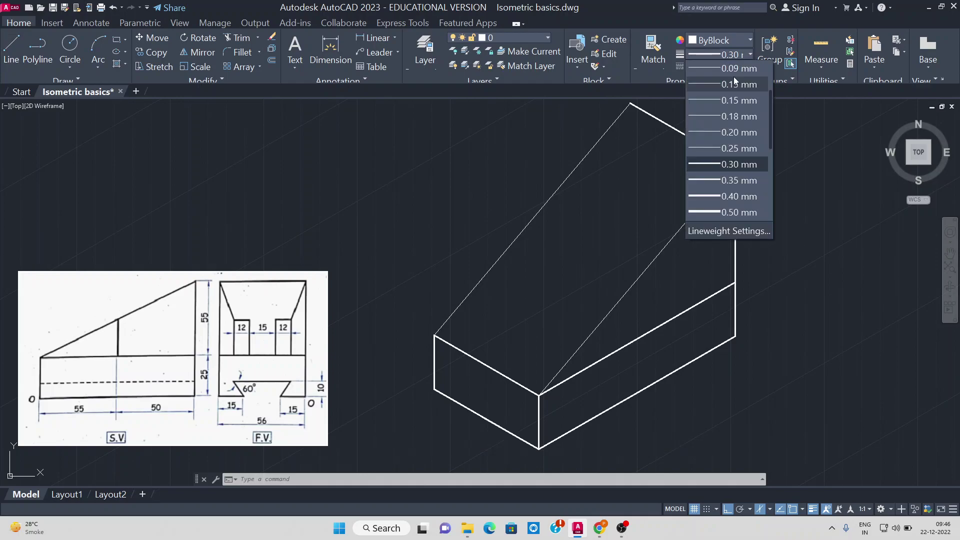
{"action": "left_click", "coordinate": [738, 69]}
{"action": "left_click", "coordinate": [11, 49]}
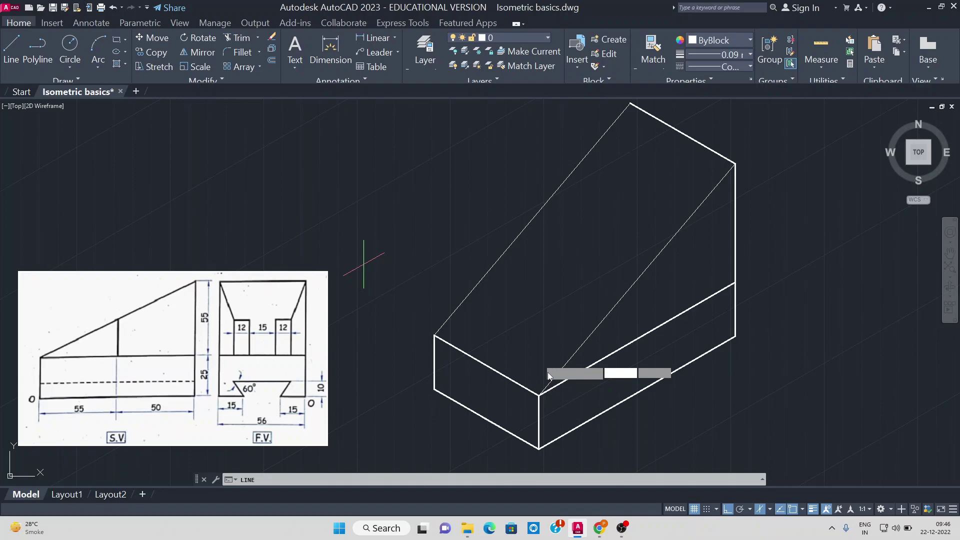
{"action": "left_click", "coordinate": [642, 390]}
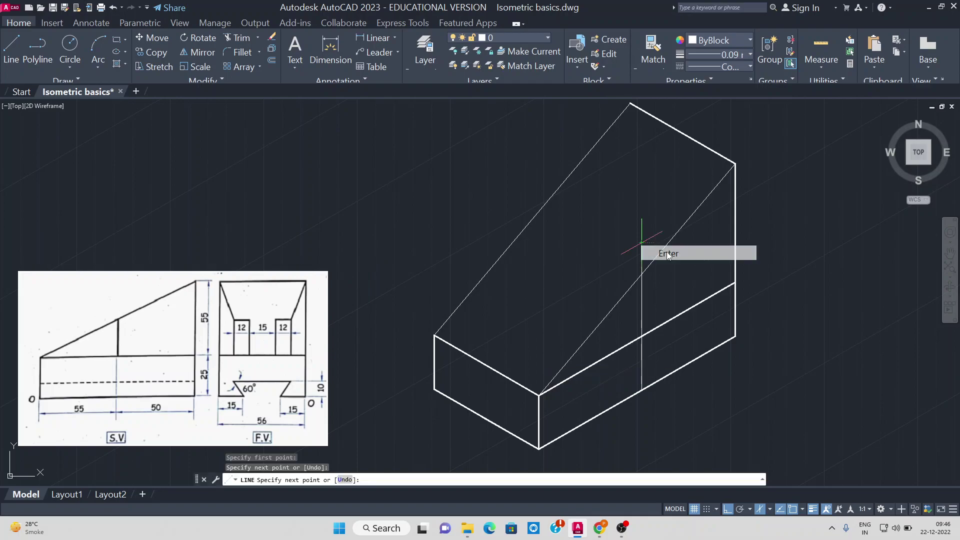
{"action": "left_click", "coordinate": [667, 254]}
{"action": "key", "text": "Return"}
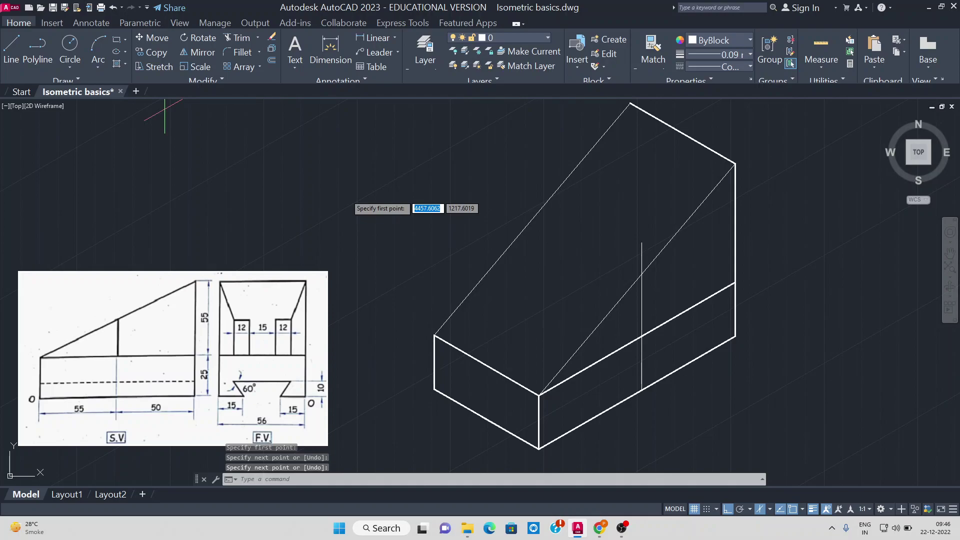
Draw a cross line on the left isoplane from where the vertical meets the near sloping line past the far sloping line.
{"action": "left_click", "coordinate": [641, 273]}
{"action": "key", "text": "F5"}
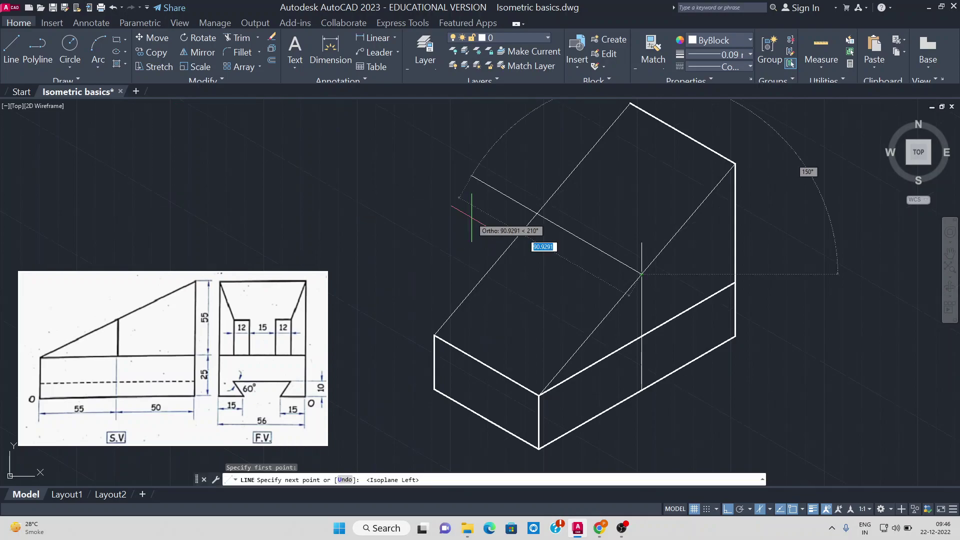
{"action": "left_click", "coordinate": [472, 218]}
{"action": "right_click", "coordinate": [471, 218]}
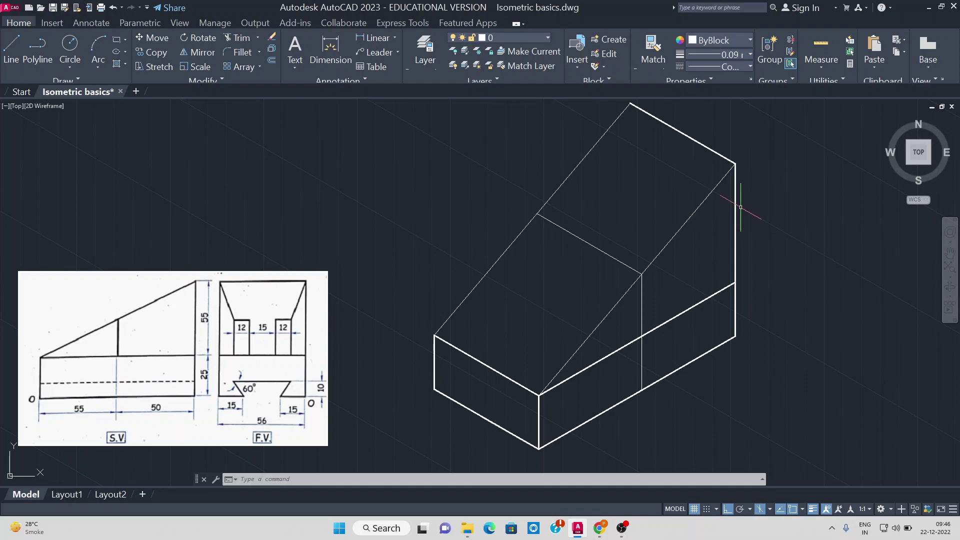
Draw a line from the midpoint of the top edge to the midpoint of the cross line.
{"action": "key", "text": "l"}
{"action": "key", "text": "Return"}
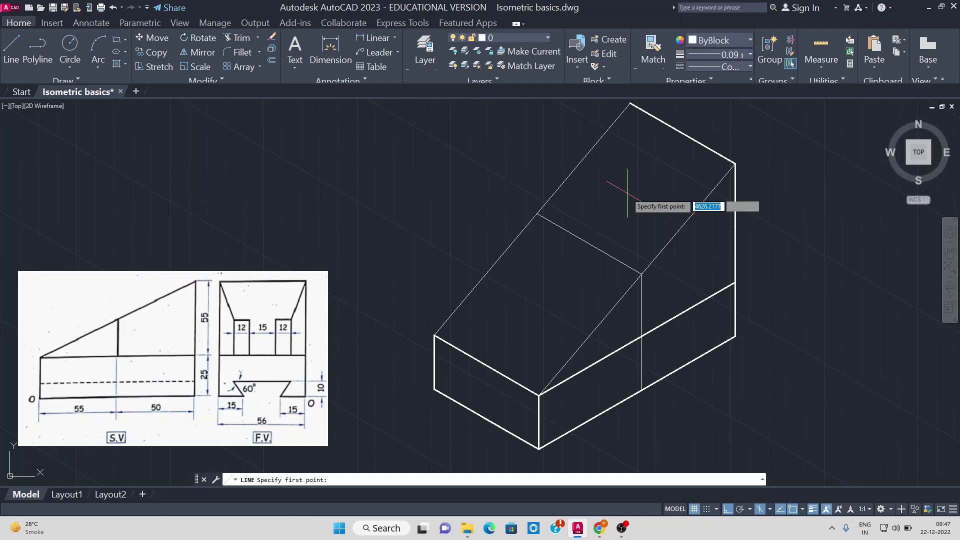
{"action": "left_click", "coordinate": [681, 134]}
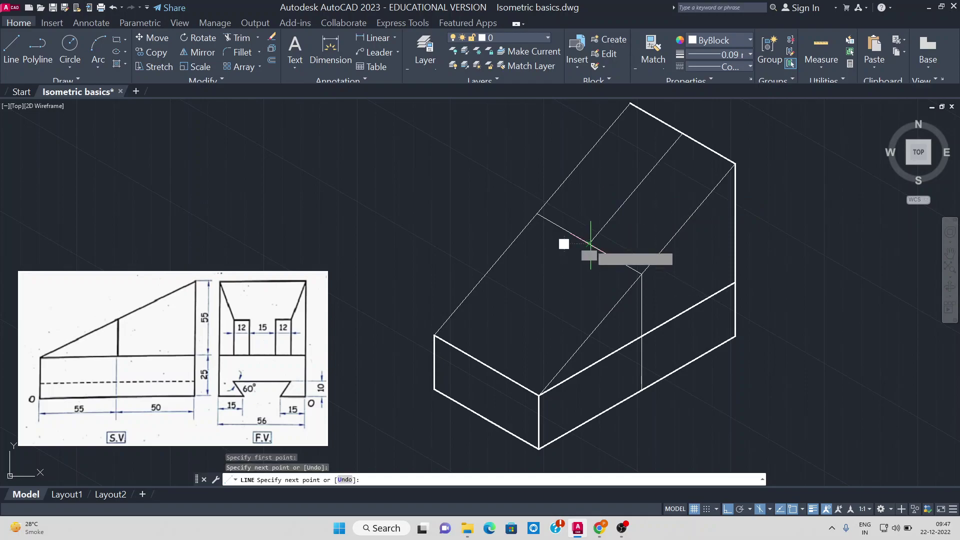
{"action": "key", "text": "Return"}
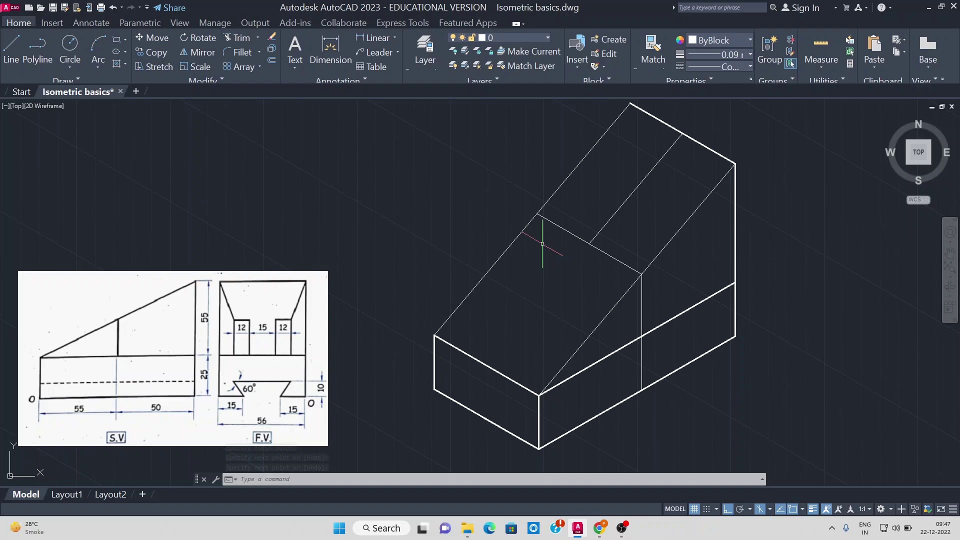
From the cross line's midpoint, draw 7.5 mm and 12 mm segments toward the far side, then a line to the top edge's far end.
{"action": "key", "text": "Return"}
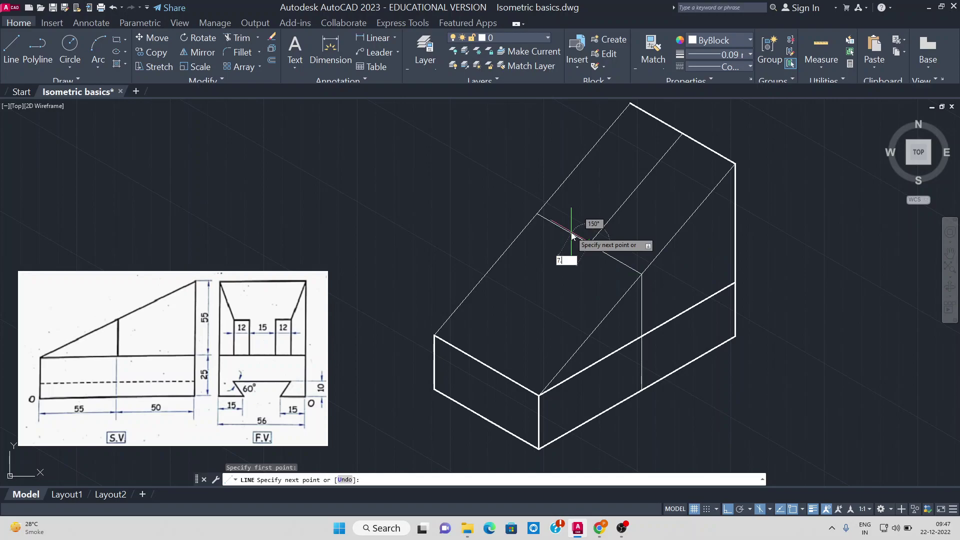
{"action": "type", "text": "5"}
{"action": "key", "text": "Return"}
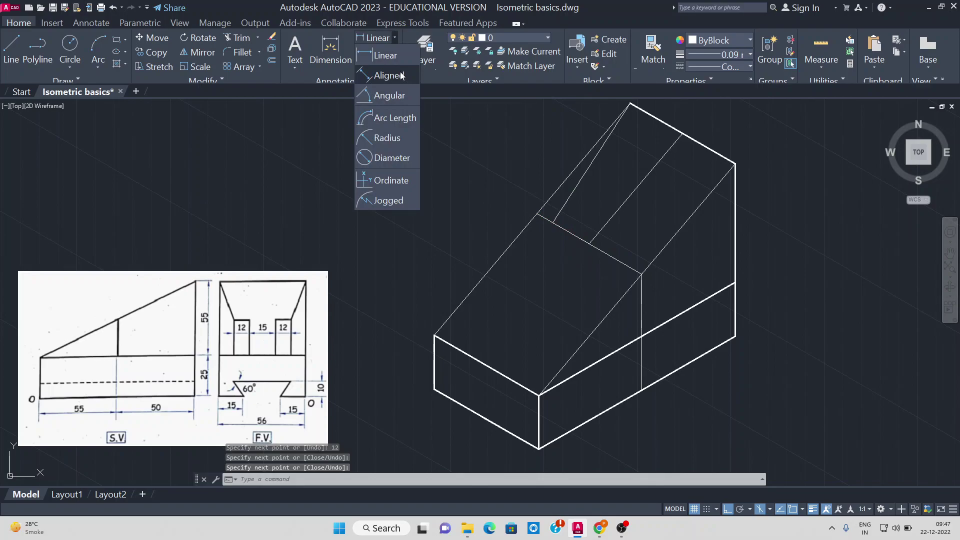
Add aligned dimensions to the two short segments on the cross line, then erase both dimensions.
{"action": "left_click", "coordinate": [401, 76]}
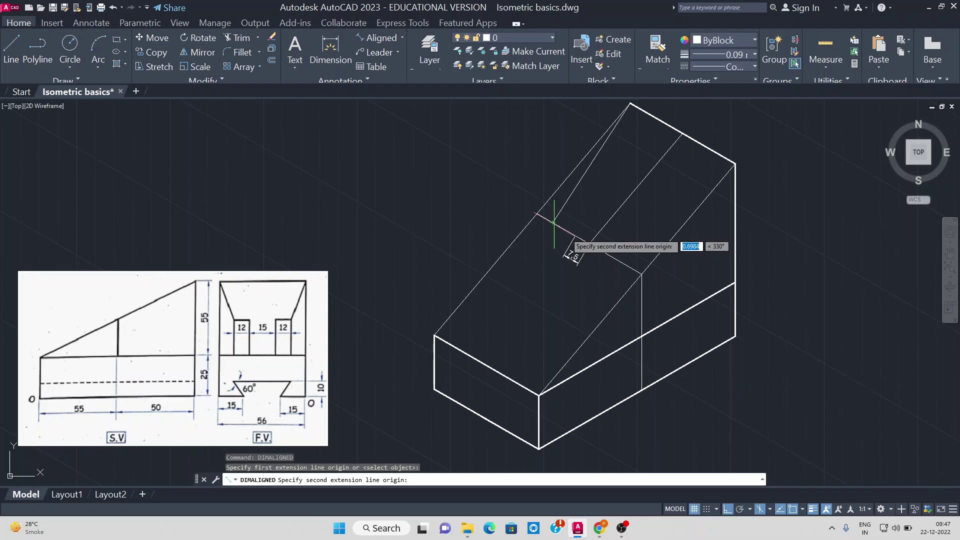
{"action": "left_click", "coordinate": [555, 224]}
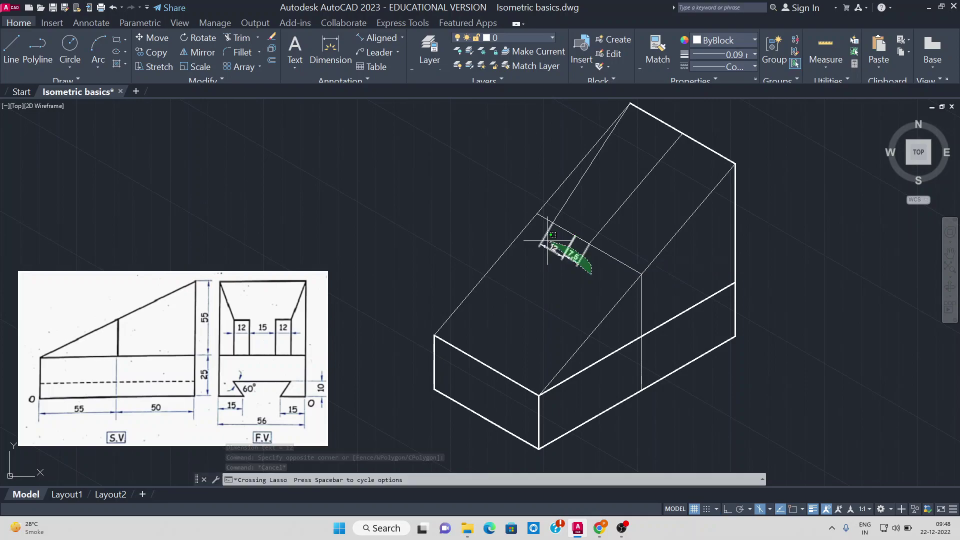
{"action": "left_click_drag", "start_coordinate": [548, 241], "coordinate": [544, 243]}
{"action": "key", "text": "Delete"}
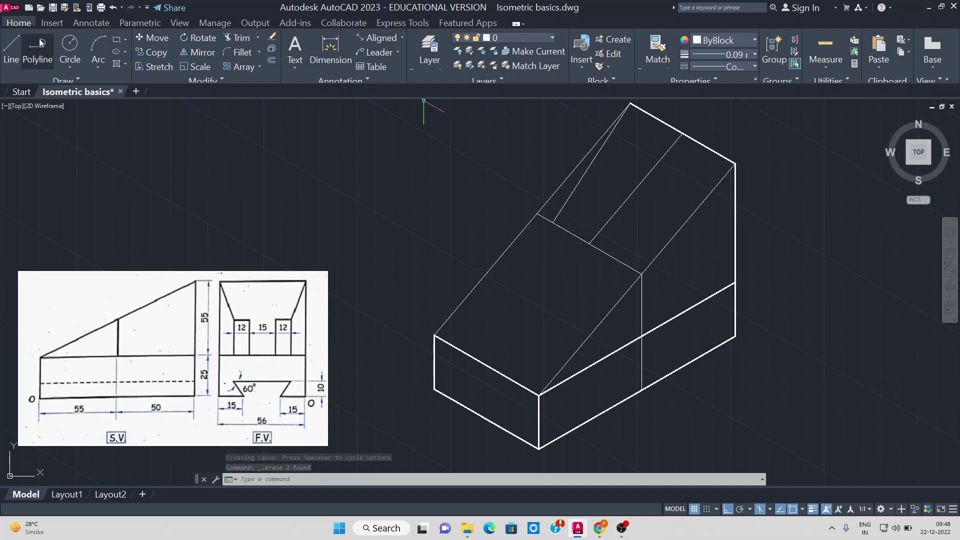
Match the properties of the front face's top edge onto the 12 mm segment of the cross line.
{"action": "type", "text": "l"}
{"action": "key", "text": "Return"}
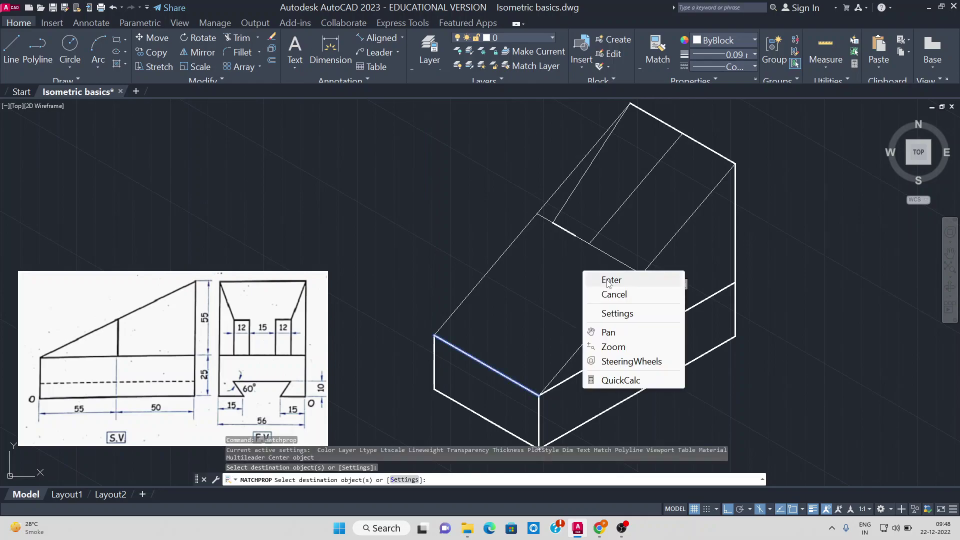
{"action": "left_click", "coordinate": [609, 281]}
Try to copy the 12 mm segment from its outer end onto the cross line's midpoint, and undo the copy.
{"action": "left_click", "coordinate": [564, 229]}
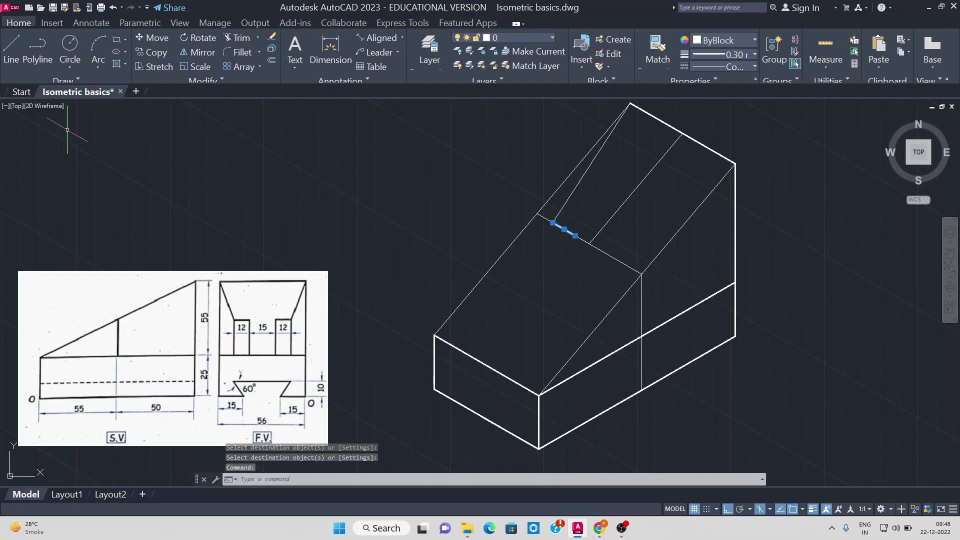
{"action": "left_click", "coordinate": [153, 52]}
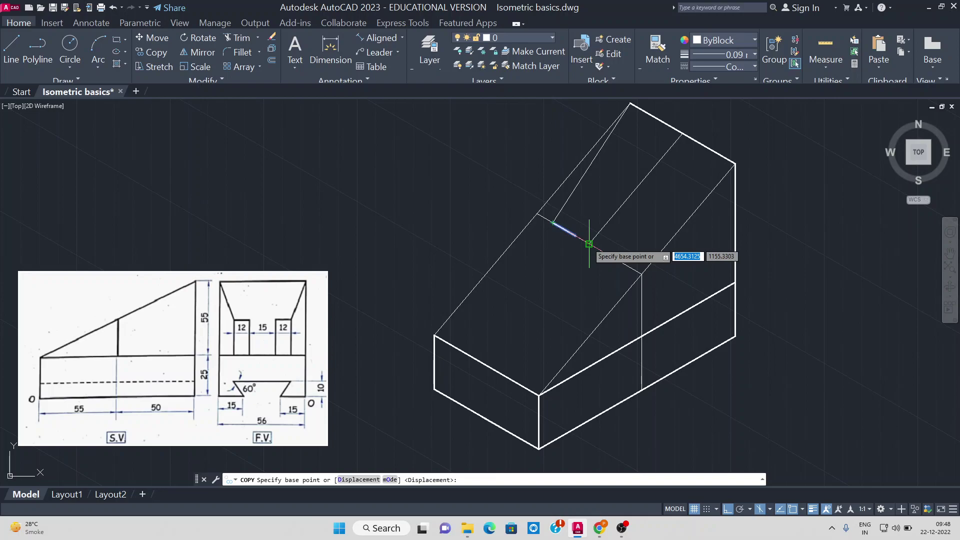
{"action": "left_click", "coordinate": [553, 223]}
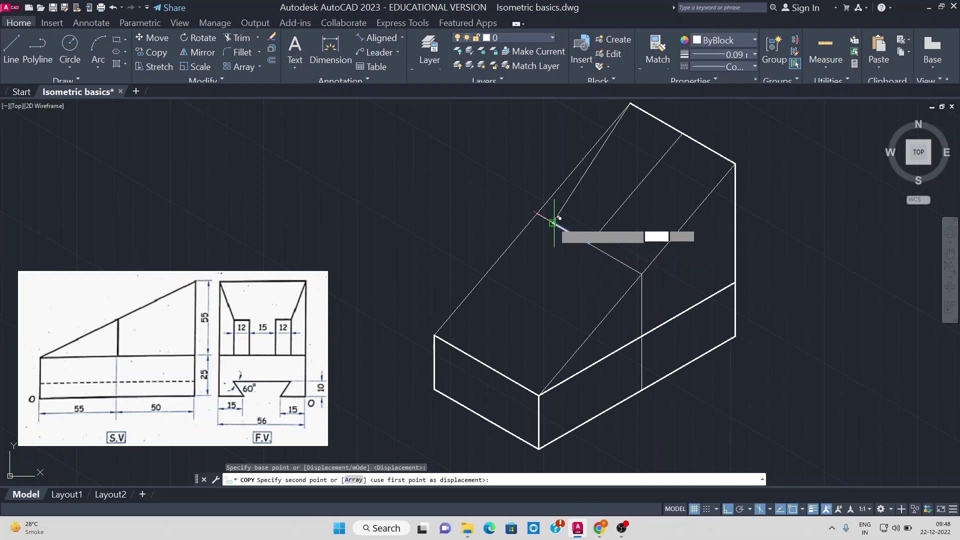
{"action": "left_click", "coordinate": [590, 243]}
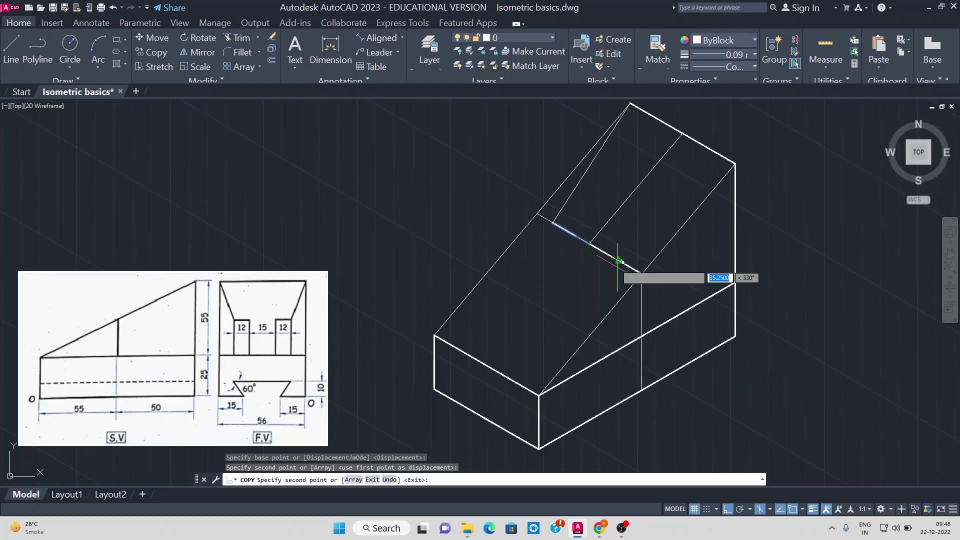
{"action": "key", "text": "ctrl+z"}
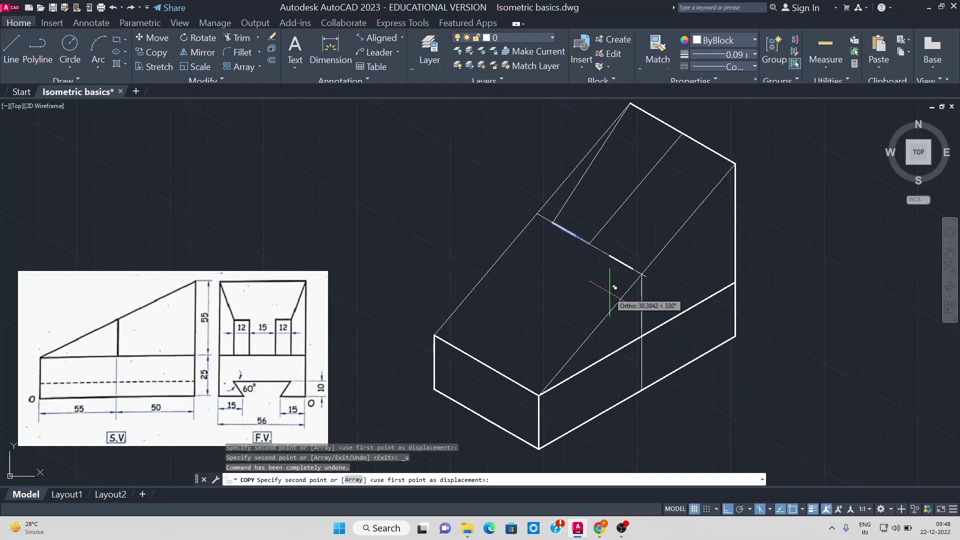
Mark 7.5 mm from the cross line's midpoint toward the near side and copy the 12 mm segment by its inner end to that point.
{"action": "key", "text": "Escape"}
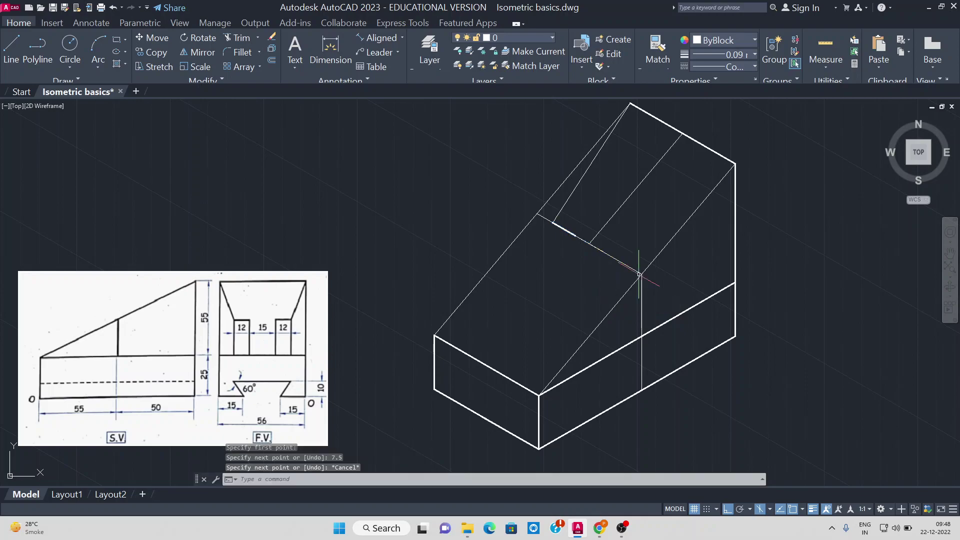
{"action": "left_click", "coordinate": [564, 229]}
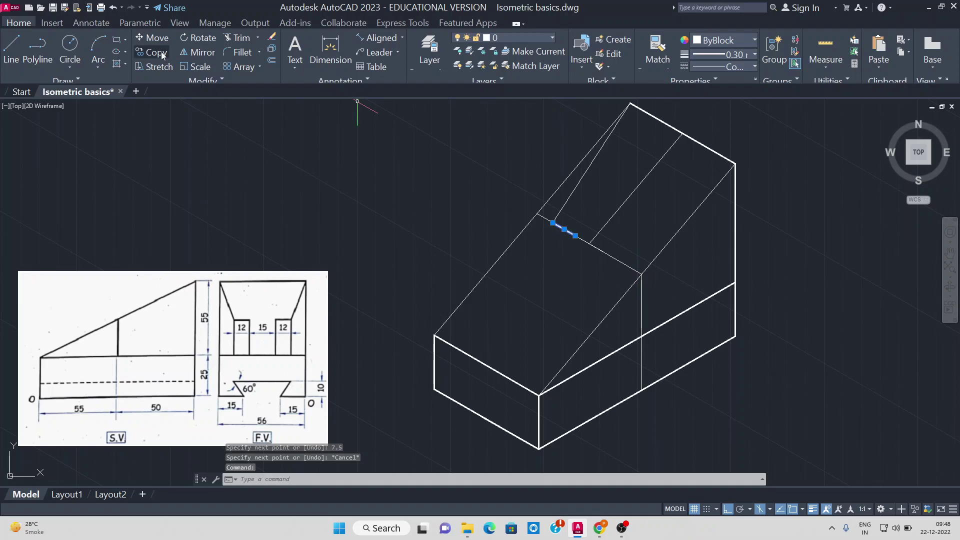
{"action": "left_click", "coordinate": [155, 53]}
{"action": "left_click", "coordinate": [574, 236]}
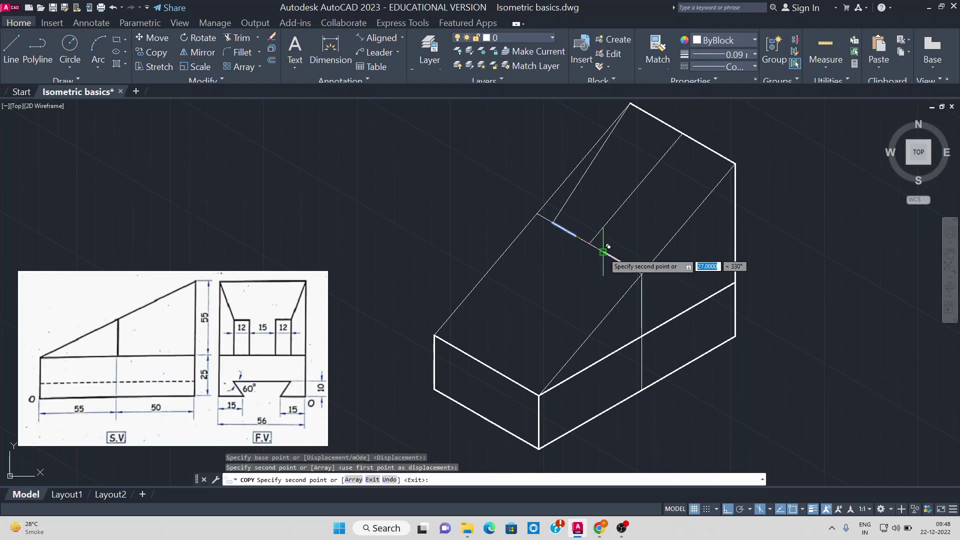
{"action": "key", "text": "Escape"}
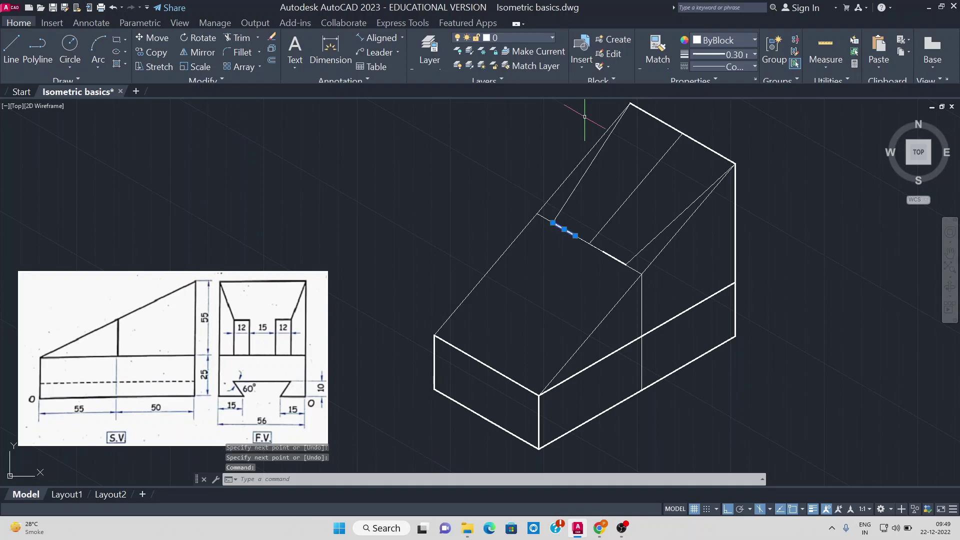
Match the 12 mm segment's properties onto the two slanted lines running up to the ends of the top edge.
{"action": "left_click", "coordinate": [657, 50]}
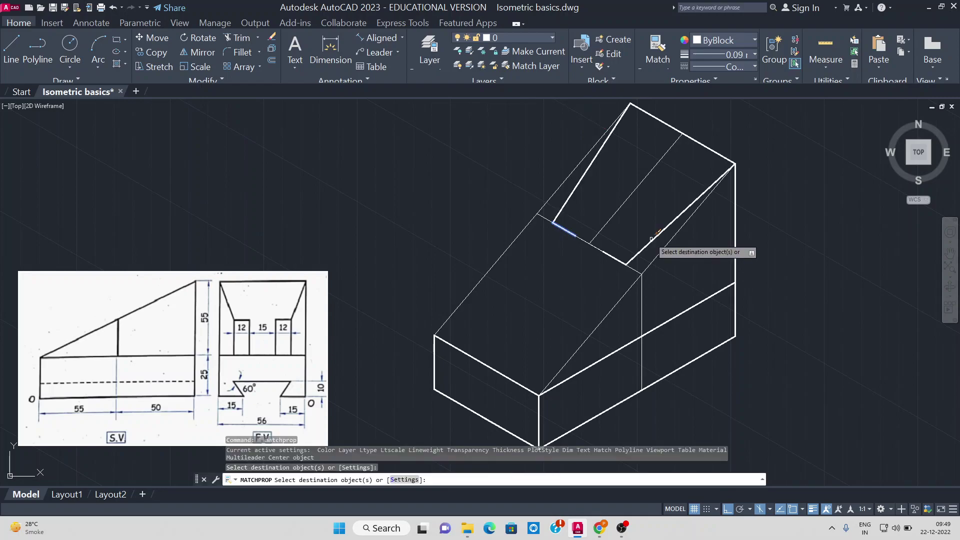
{"action": "left_click", "coordinate": [653, 237]}
{"action": "key", "text": "Escape"}
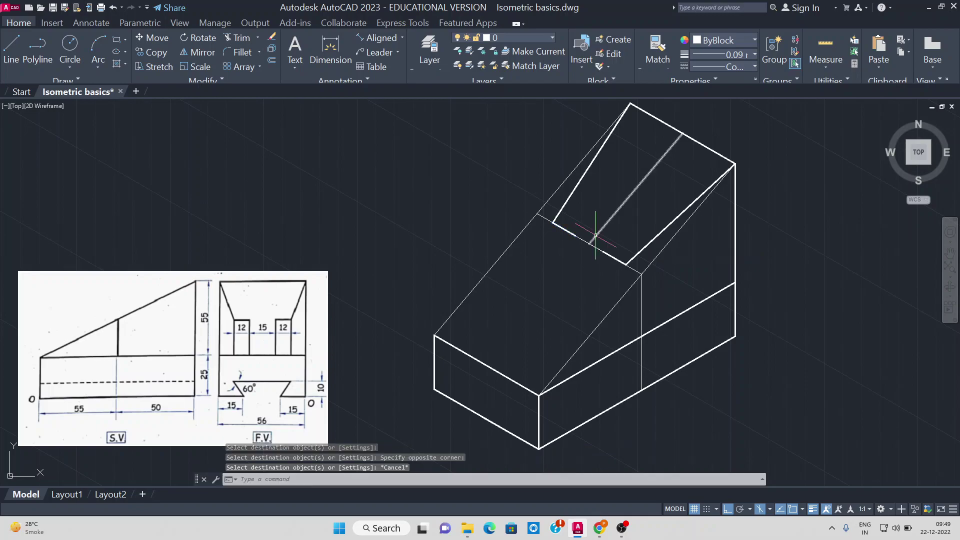
Draw a sloping centre line from the cross line's midpoint to the midpoint of the front face's top edge.
{"action": "left_click", "coordinate": [593, 237]}
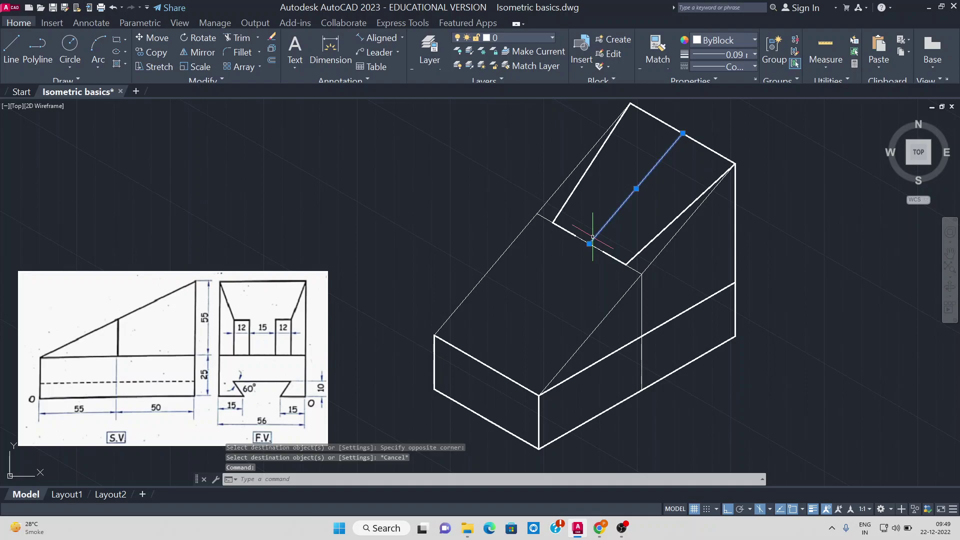
{"action": "type", "text": "l"}
{"action": "key", "text": "Return"}
{"action": "left_click", "coordinate": [589, 244]}
{"action": "left_click", "coordinate": [488, 365]}
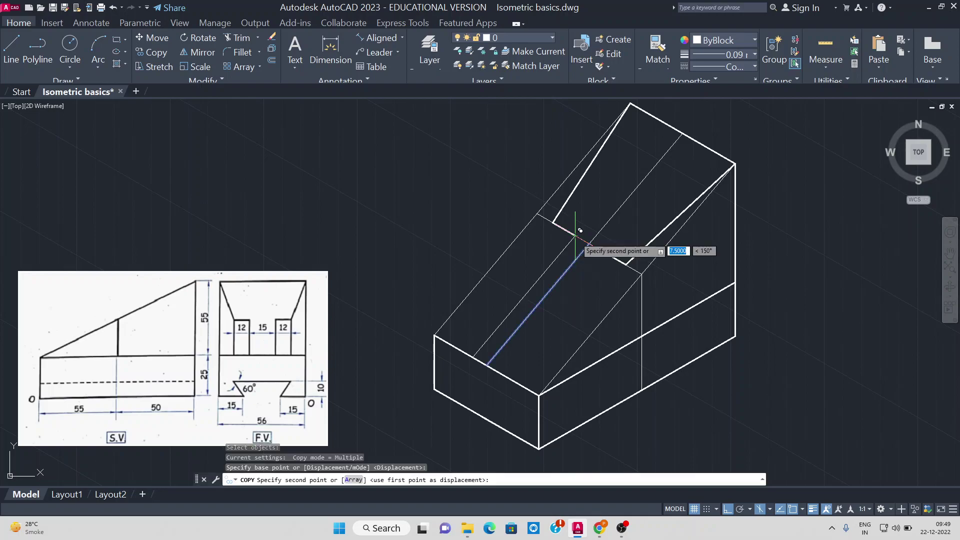
Copy the lower sloping centre line to the inner ends of both 12 mm segments, 7.5 mm either side of the midpoint.
{"action": "left_click", "coordinate": [575, 236]}
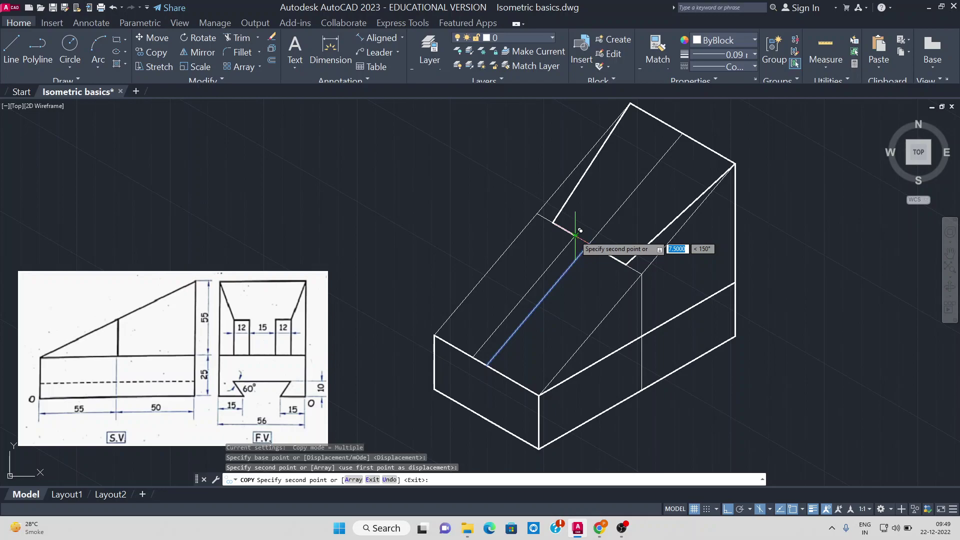
{"action": "left_click", "coordinate": [574, 235]}
{"action": "key", "text": "Return"}
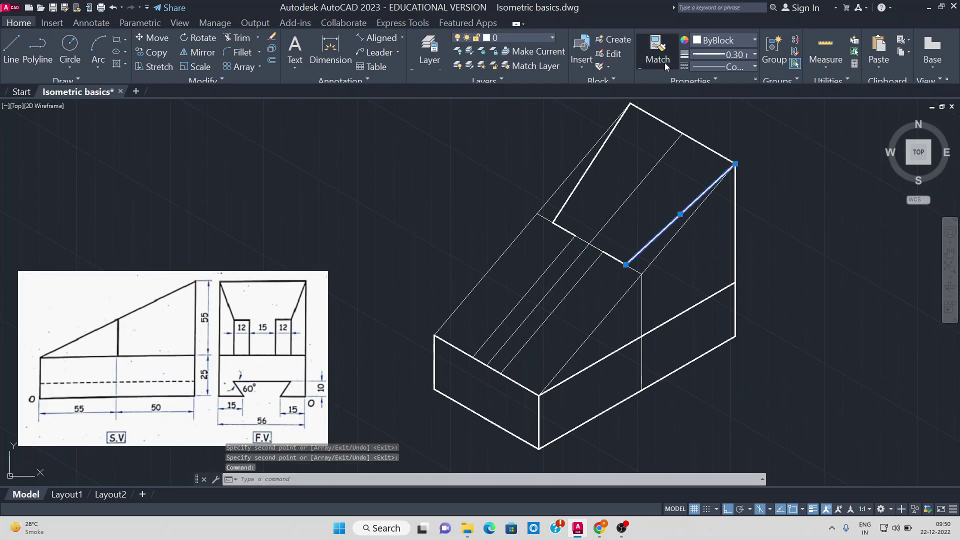
Match the properties of the near slanted line onto the two copied sloping lines.
{"action": "left_click", "coordinate": [665, 62]}
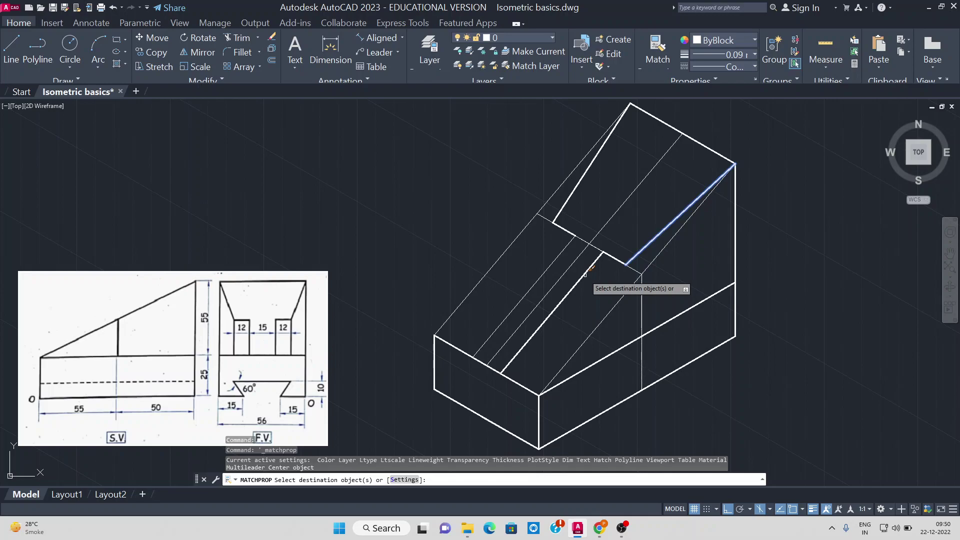
{"action": "left_click", "coordinate": [585, 272]}
{"action": "key", "text": "Return"}
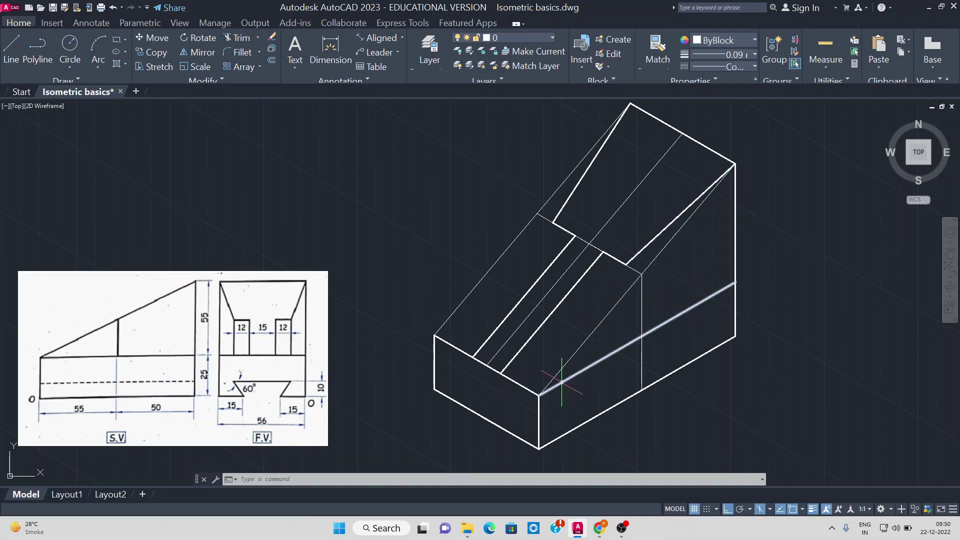
Copy the base's upper side edge from the near corner to the near slot line's lower end, and draw a vertical down from its upper end.
{"action": "type", "text": "co"}
{"action": "key", "text": "Return"}
{"action": "left_click", "coordinate": [539, 395]}
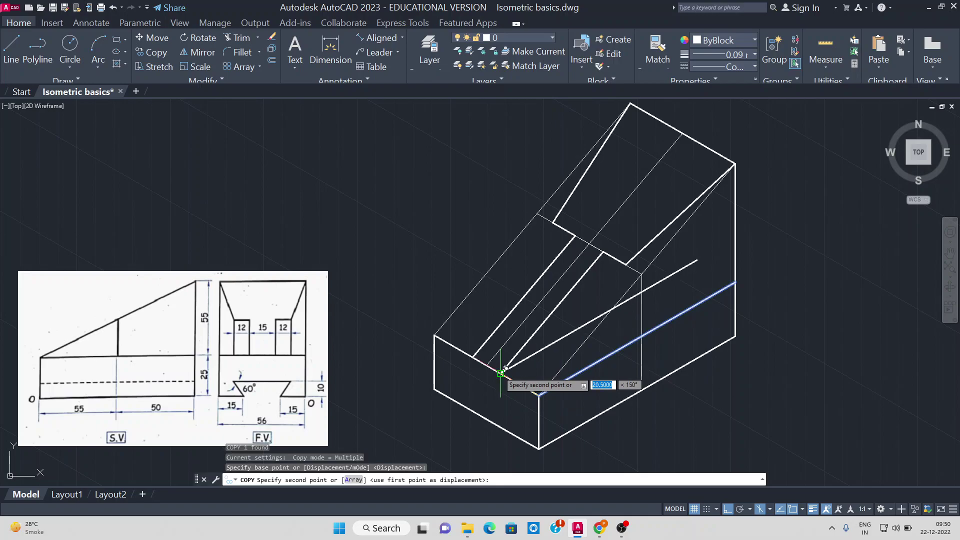
{"action": "key", "text": "Return"}
{"action": "key", "text": "Return"}
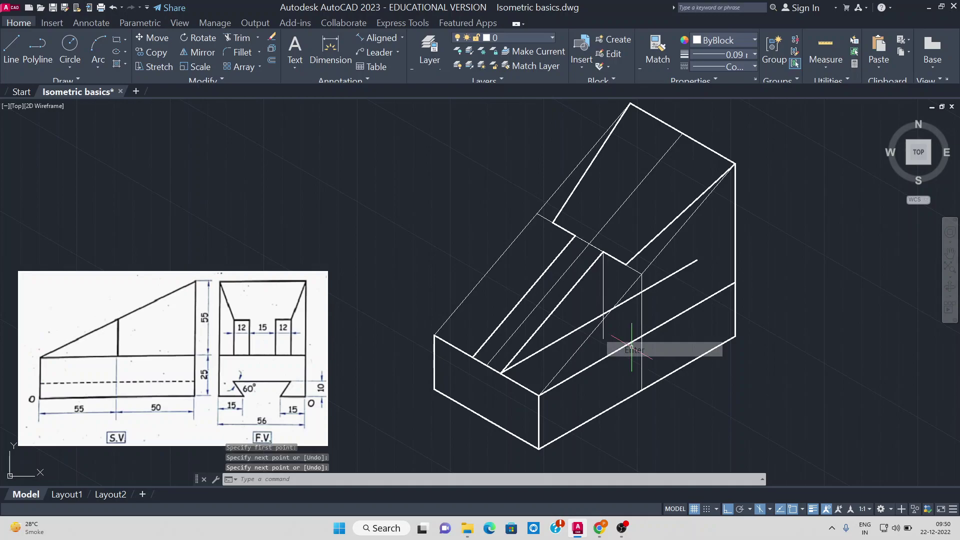
Trim the part of the slot's vertical line that extends below the copied side edge.
{"action": "type", "text": "tr"}
{"action": "key", "text": "space"}
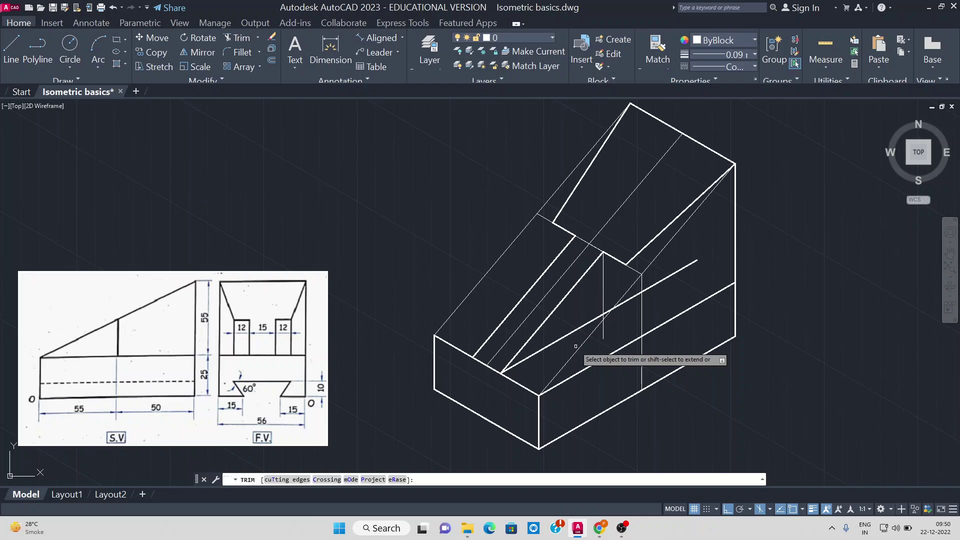
{"action": "left_click", "coordinate": [603, 326]}
{"action": "scroll", "coordinate": [606, 320], "scroll_direction": "up", "scroll_amount": 2}
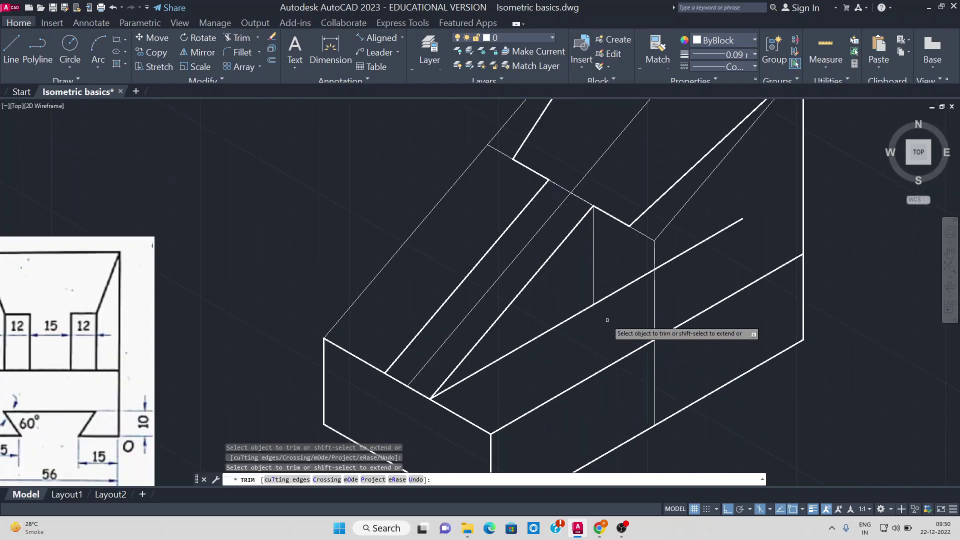
{"action": "key", "text": "Escape"}
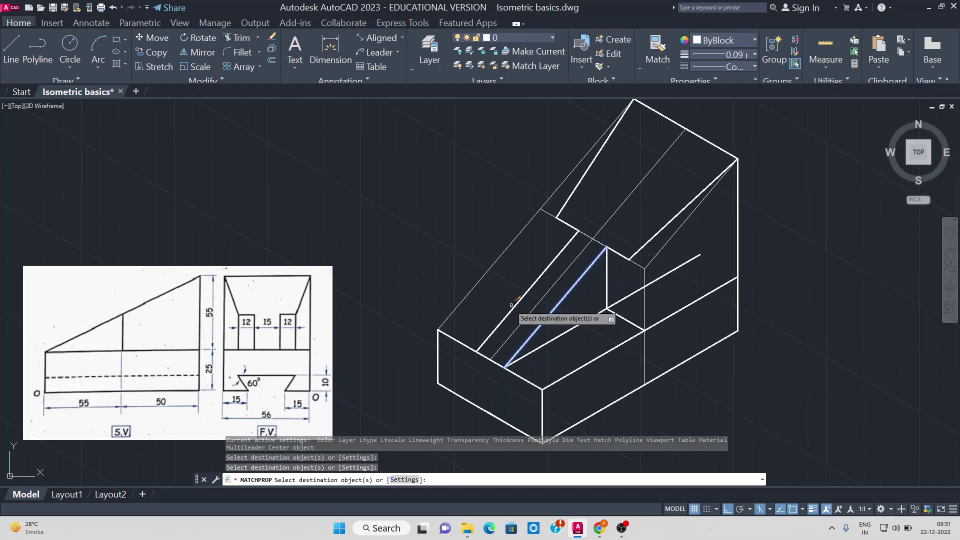
Match the near slot line's properties onto the vertical and the short line at its foot, and trim the copied edge beyond the vertical.
{"action": "key", "text": "Escape"}
{"action": "type", "text": "tr"}
{"action": "key", "text": "space"}
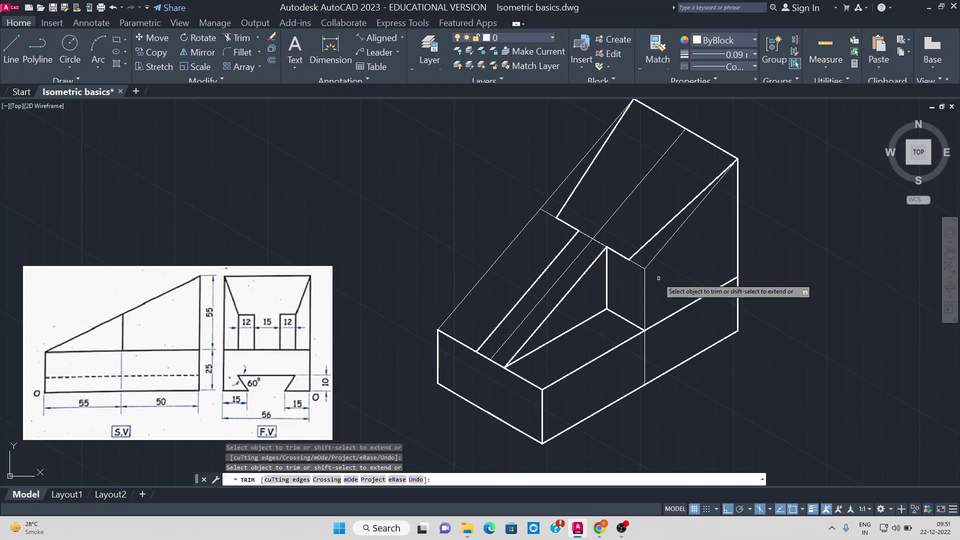
{"action": "key", "text": "Escape"}
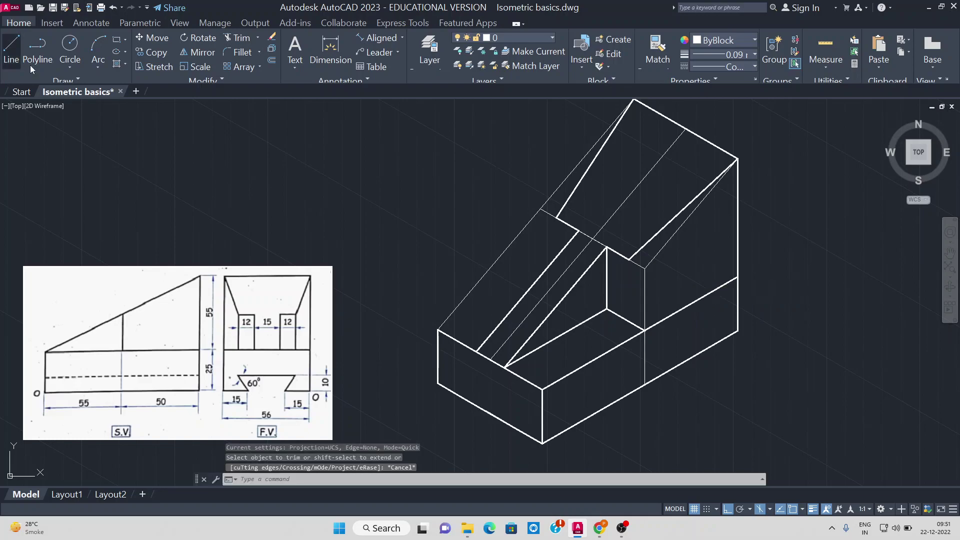
Draw the near block's outer vertical edge and a line from its foot to the base's rear corner, matching the thick edge properties onto them.
{"action": "left_click", "coordinate": [30, 65]}
{"action": "key", "text": "Escape"}
{"action": "left_click", "coordinate": [606, 278]}
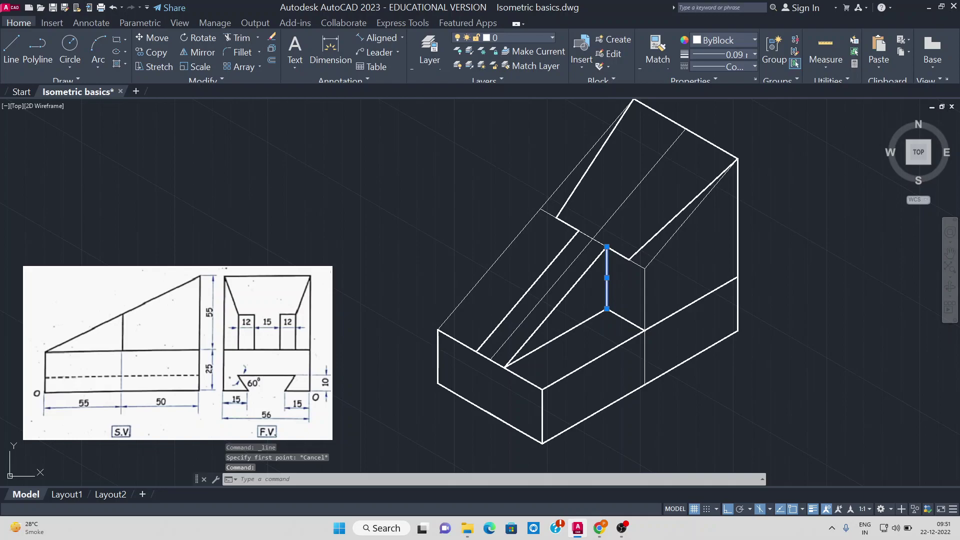
{"action": "key", "text": "ctrl+z"}
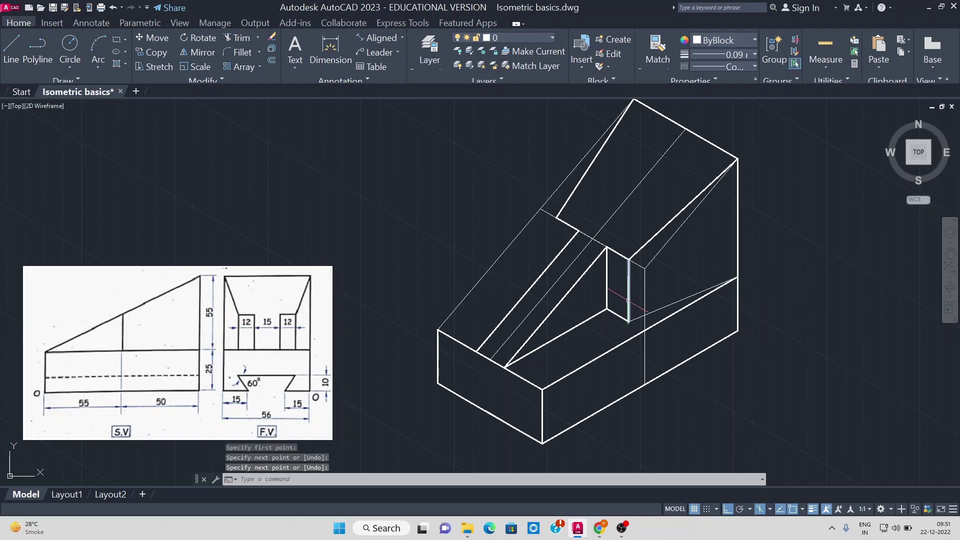
{"action": "left_click", "coordinate": [657, 50]}
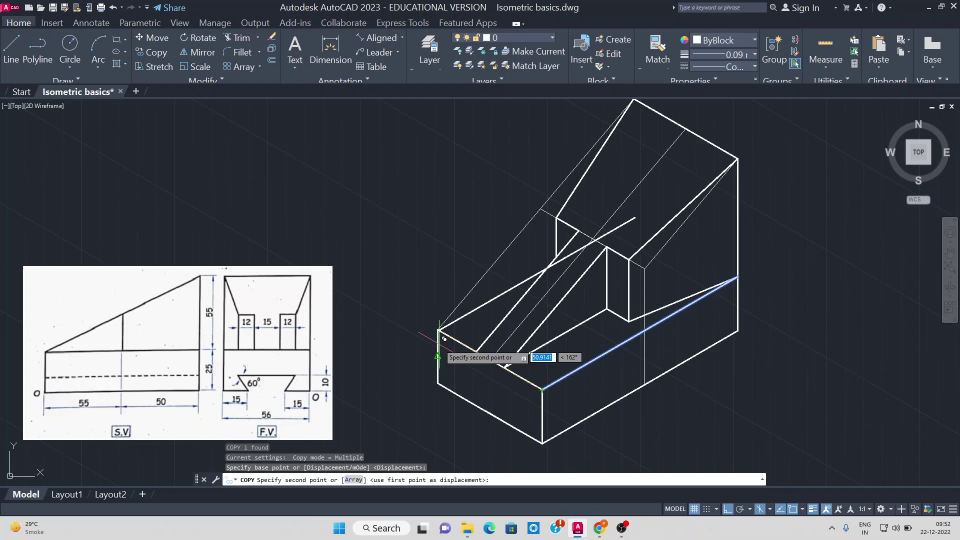
Copy the base's near upper side edge to the far front corner, and trim its hidden part and the leftover construction lines.
{"action": "left_click", "coordinate": [439, 330]}
{"action": "right_click", "coordinate": [439, 331]}
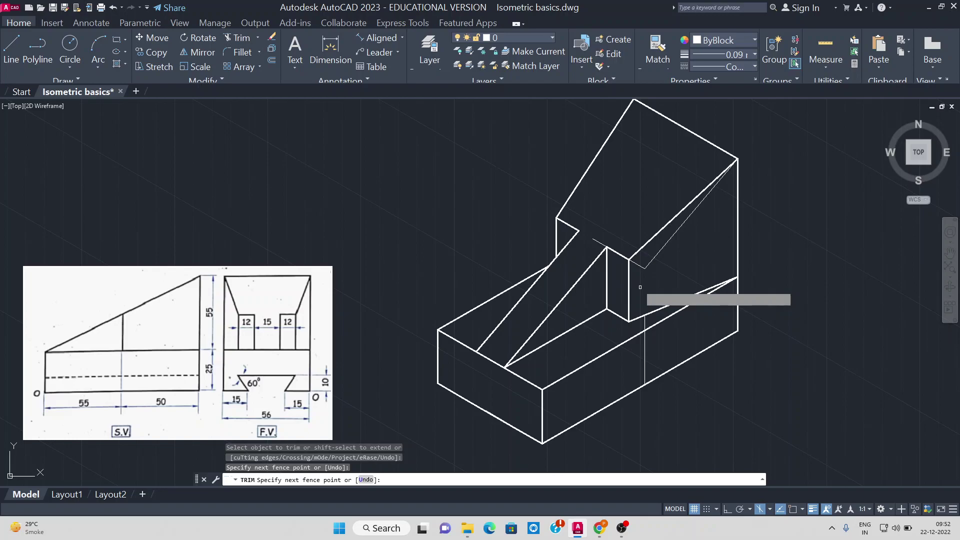
{"action": "key", "text": "Return"}
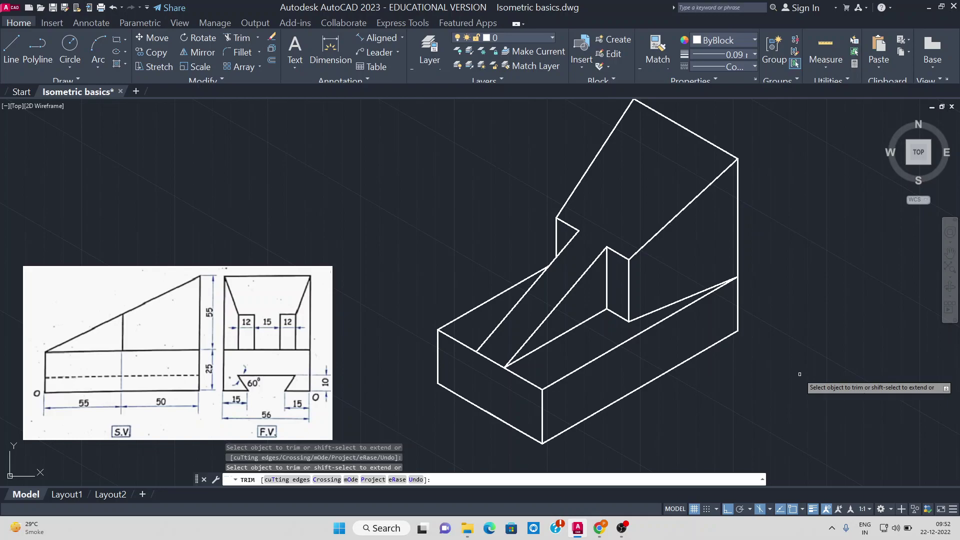
{"action": "key", "text": "Escape"}
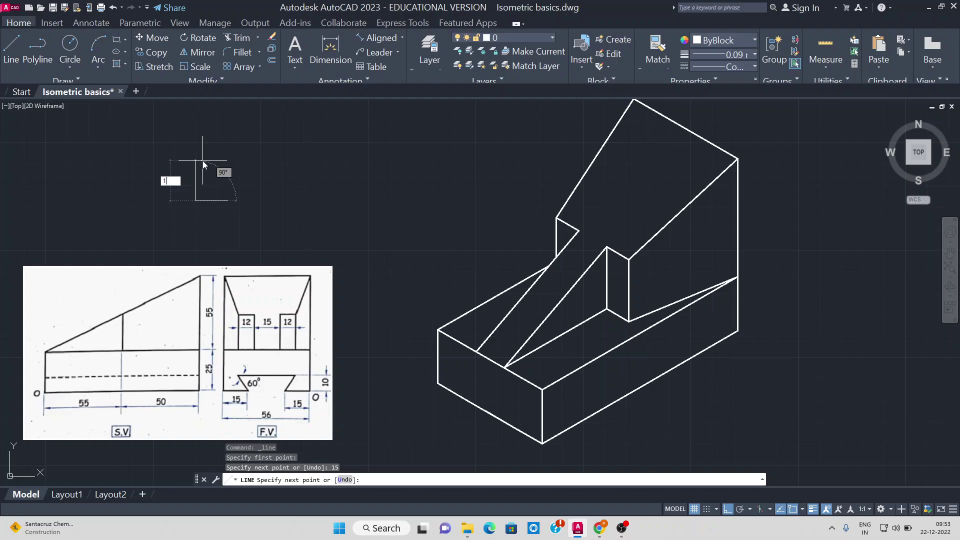
Draw an auxiliary dovetail outline above the reference views with 15, 10, 56, 10 and 15 segments, adding one 60° slanted flank.
{"action": "type", "text": "0"}
{"action": "key", "text": "Return"}
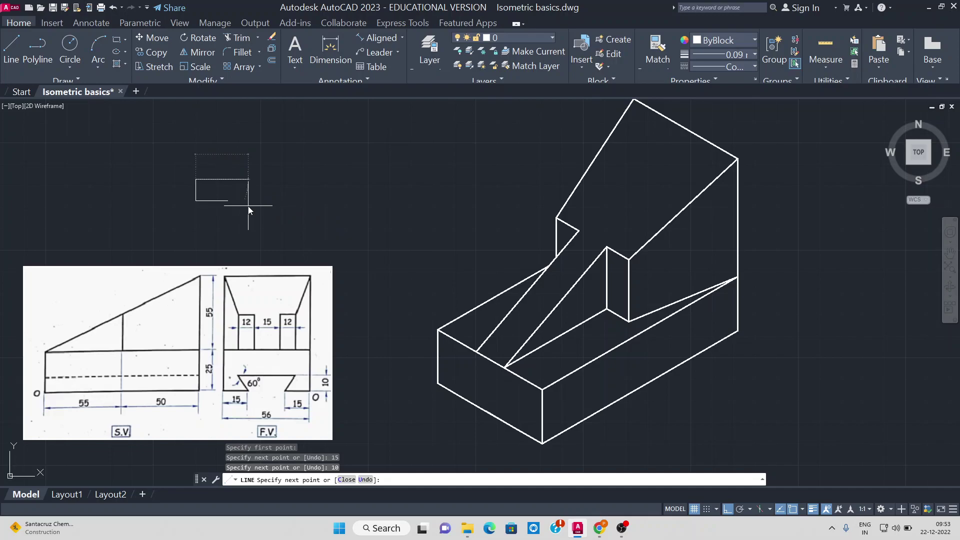
{"action": "type", "text": "56"}
{"action": "key", "text": "Return"}
{"action": "type", "text": "10"}
{"action": "key", "text": "Return"}
{"action": "type", "text": "15"}
{"action": "key", "text": "Return"}
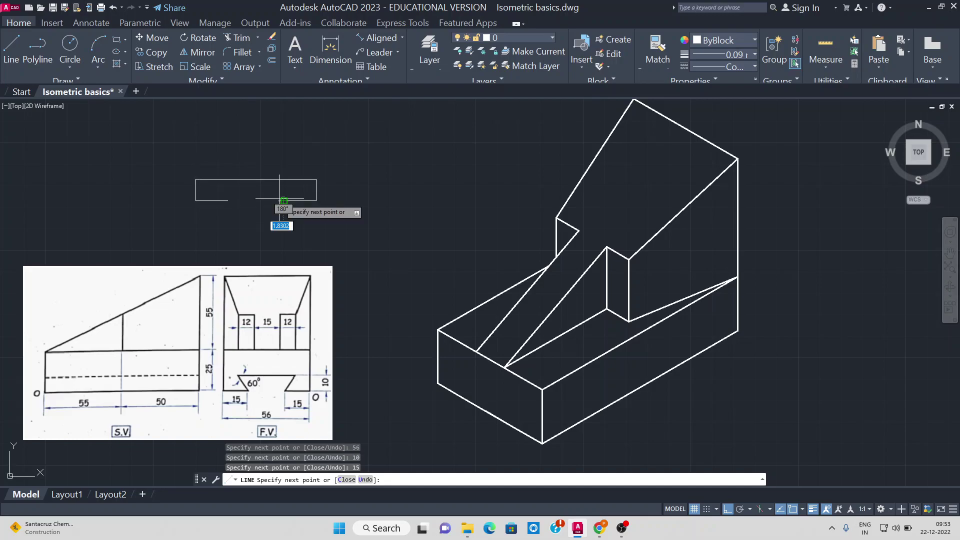
{"action": "key", "text": "Escape"}
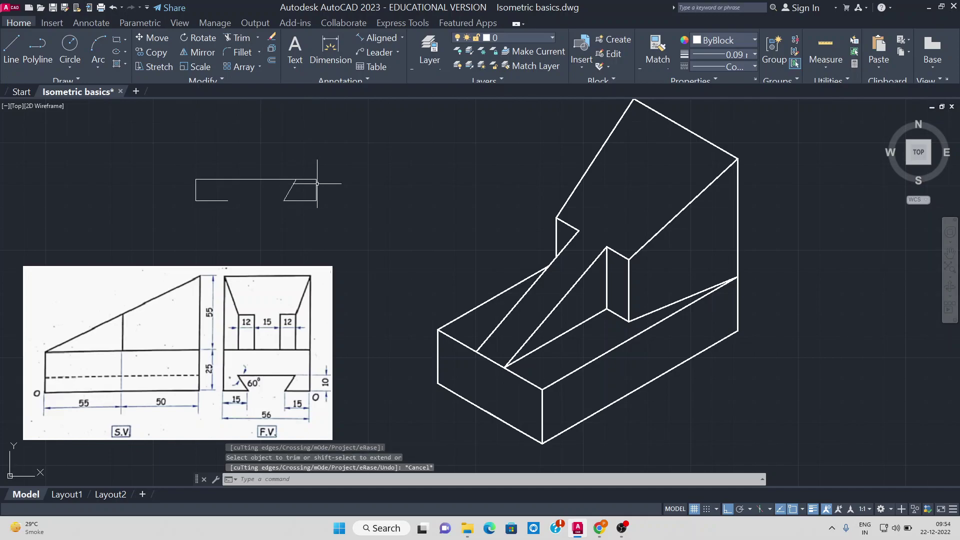
Mirror the slanted flank about the auxiliary outline's vertical centreline, and trim the upper line beyond both flanks.
{"action": "left_click", "coordinate": [291, 190]}
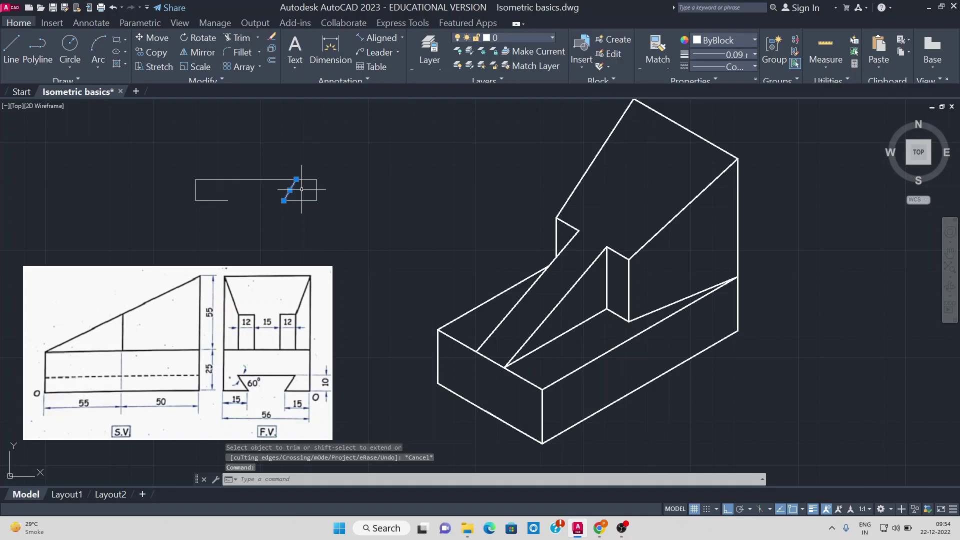
{"action": "type", "text": "mi"}
{"action": "key", "text": "Return"}
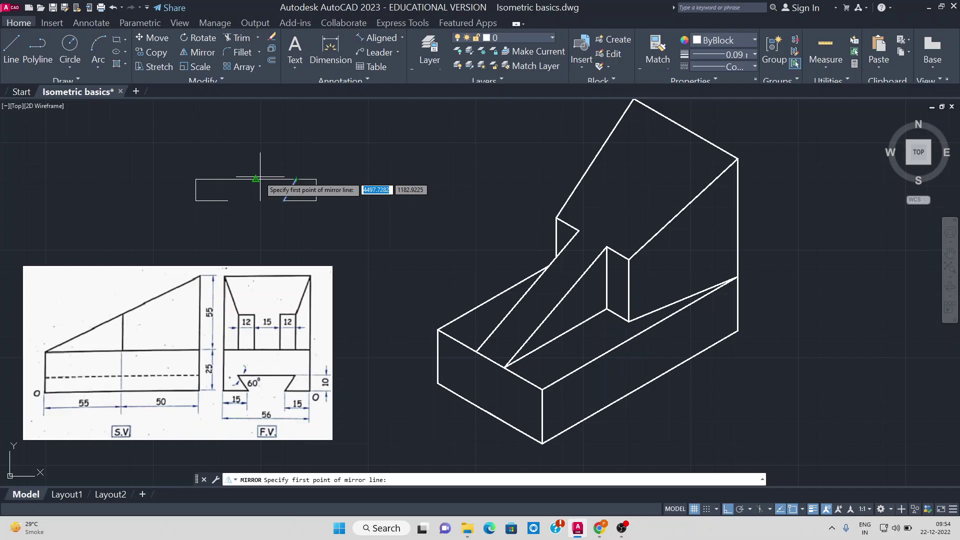
{"action": "key", "text": "Escape"}
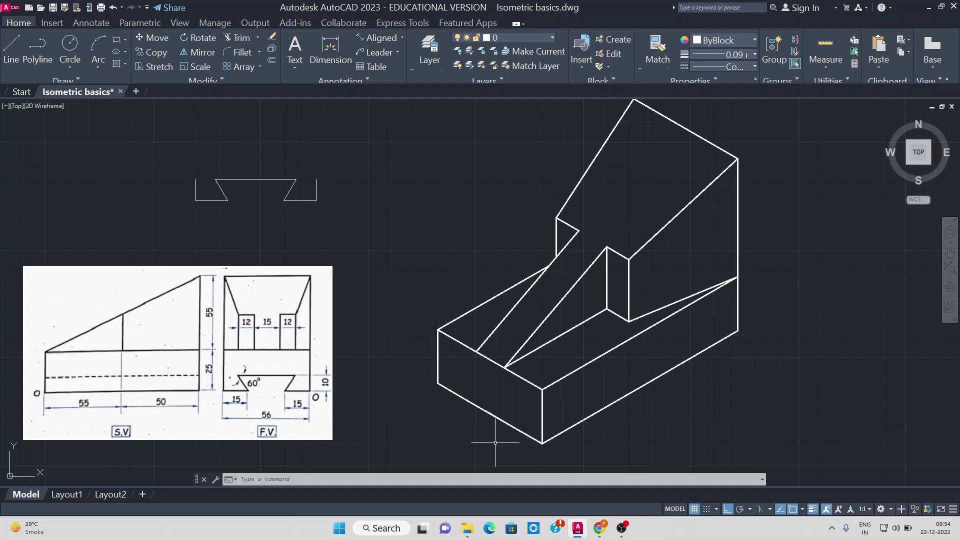
Dimension the upper width of the auxiliary dovetail profile between its two slanted flanks.
{"action": "left_click", "coordinate": [320, 163]}
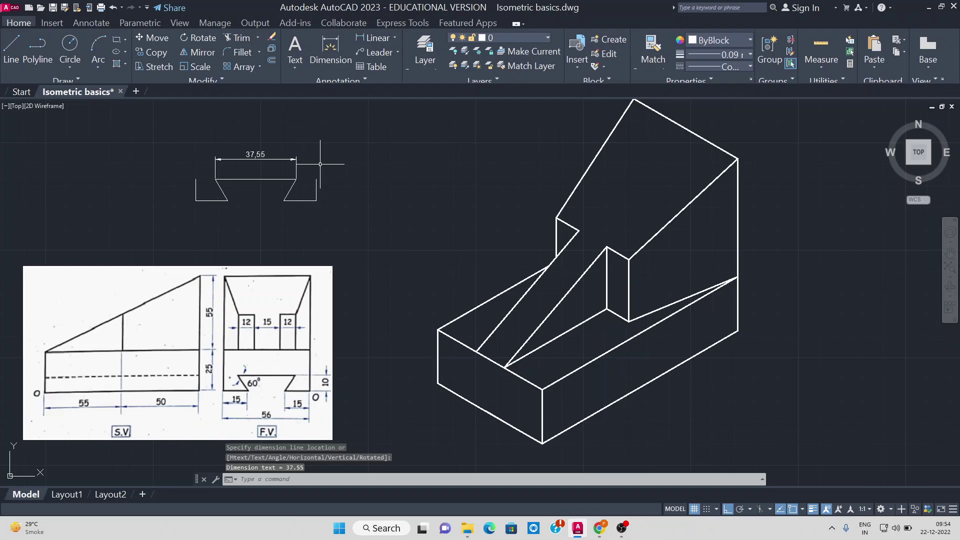
{"action": "left_click", "coordinate": [261, 155]}
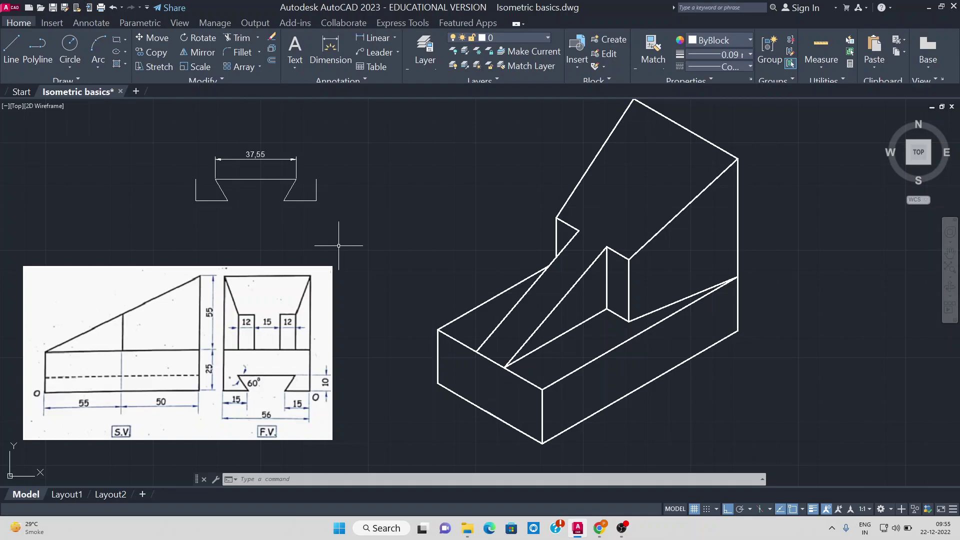
Draw a 10 vertical from the midpoint of the base's front bottom edge, and an 18.775 isometric line from its top toward the far side.
{"action": "type", "text": "l"}
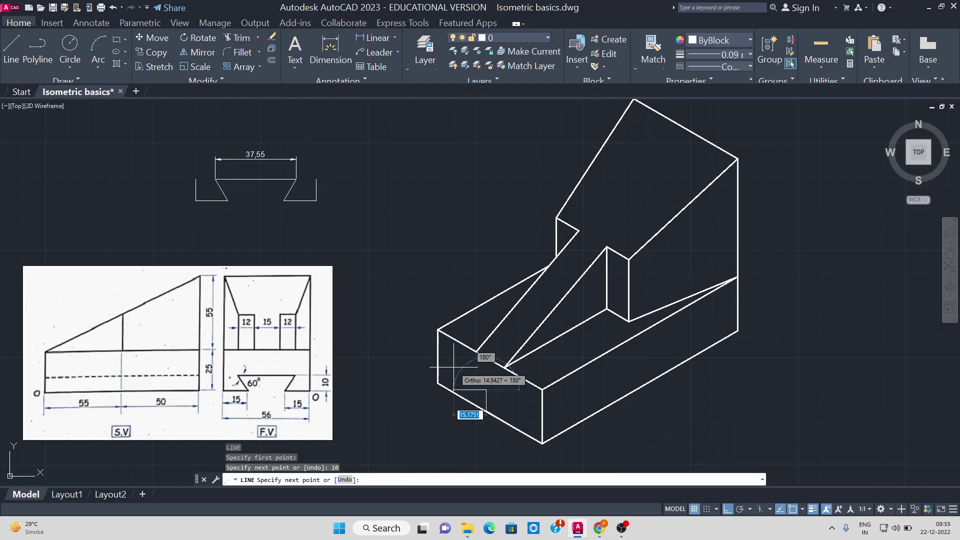
{"action": "key", "text": "F5"}
{"action": "key", "text": "F10"}
{"action": "type", "text": "18"}
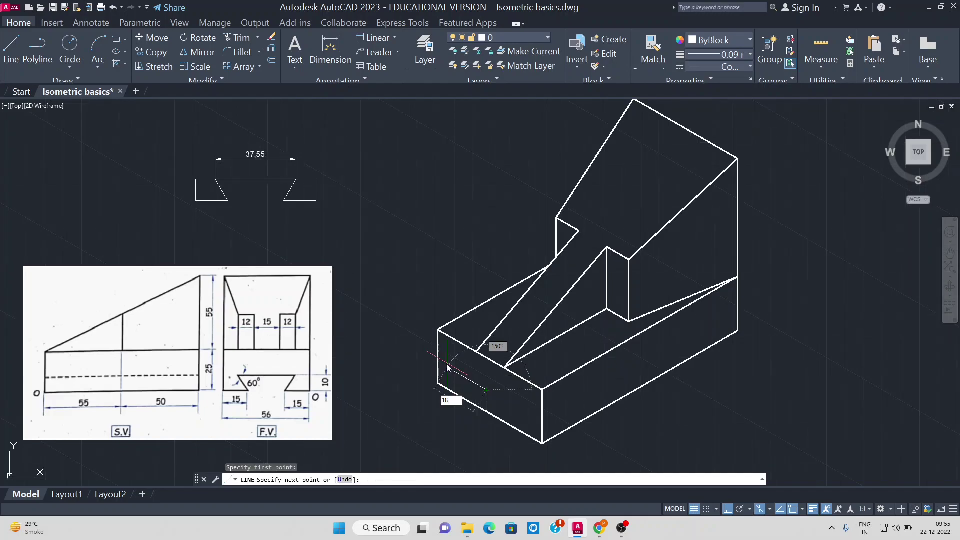
{"action": "type", "text": ".775"}
{"action": "key", "text": "Return"}
{"action": "key", "text": "Escape"}
Copy the 18.775 line to the near side of the vertical, and draw the near dovetail flank from its end to the front bottom edge.
{"action": "left_click", "coordinate": [474, 382]}
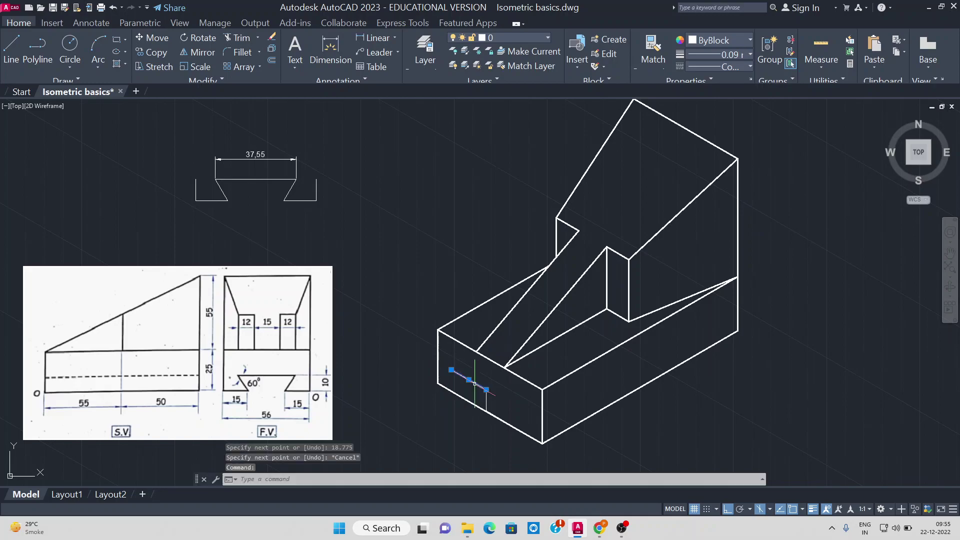
{"action": "type", "text": "co"}
{"action": "key", "text": "Return"}
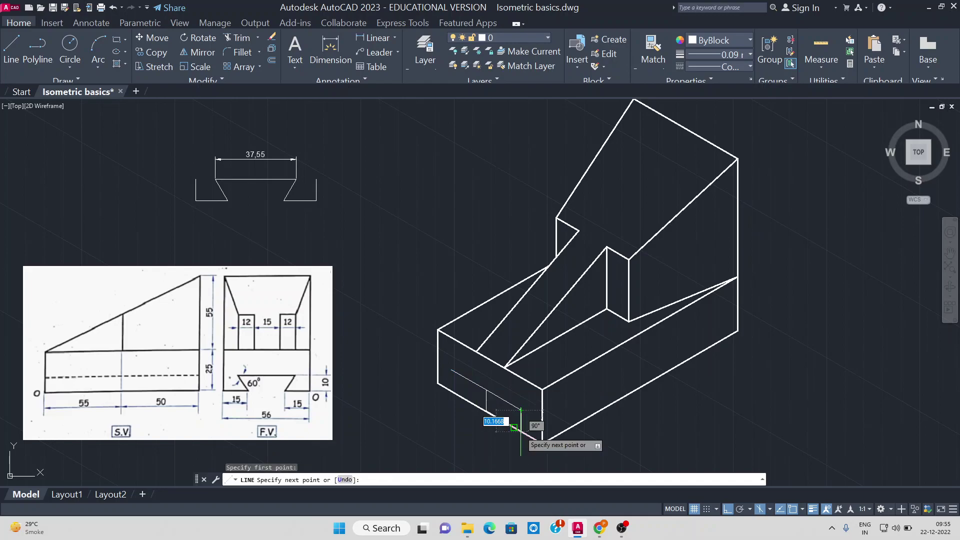
{"action": "left_click", "coordinate": [514, 427]}
{"action": "right_click", "coordinate": [514, 427]}
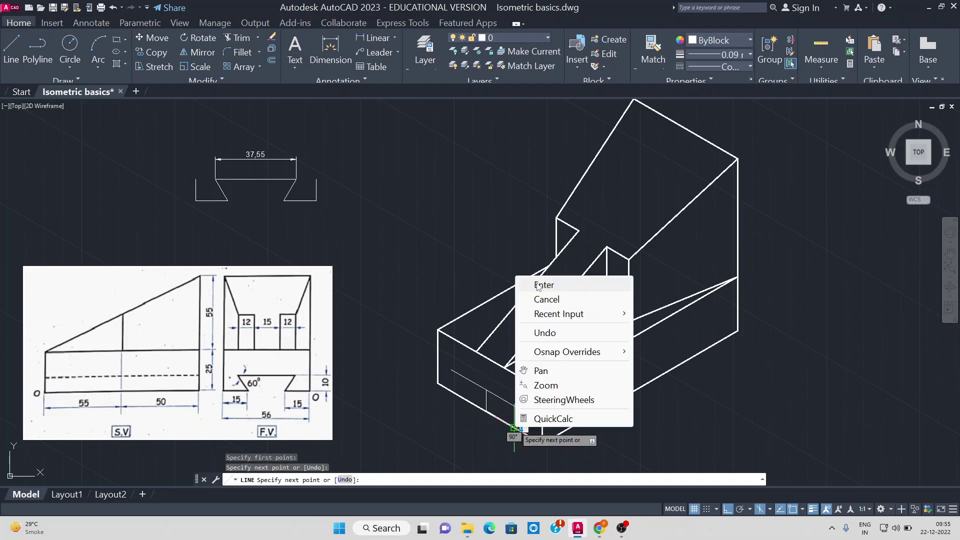